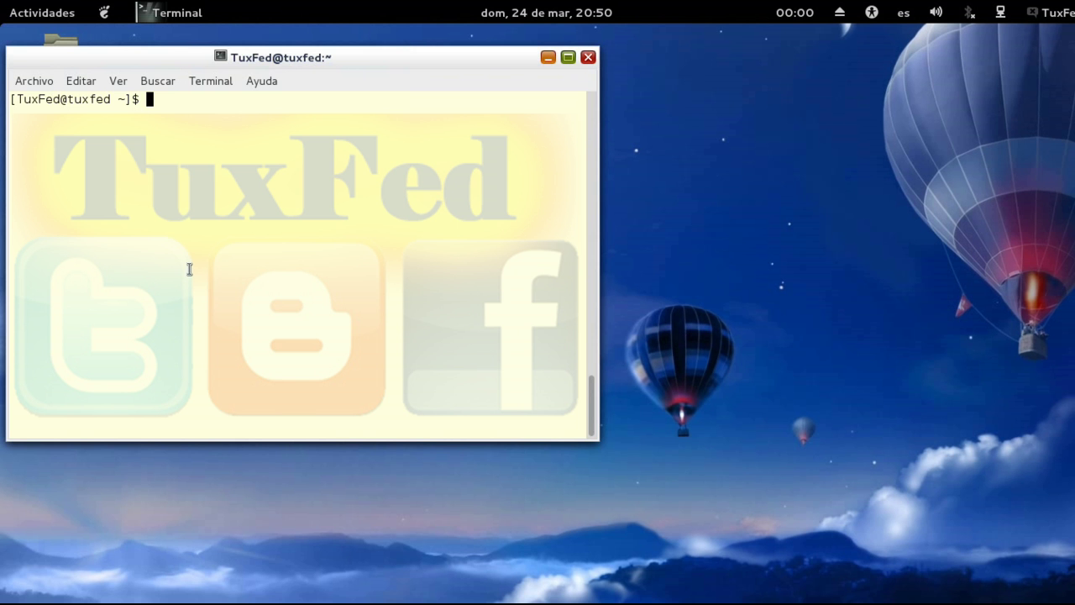
- Hide the terminal, view the Red (network) configuration window and close it
key(ctrl+d)
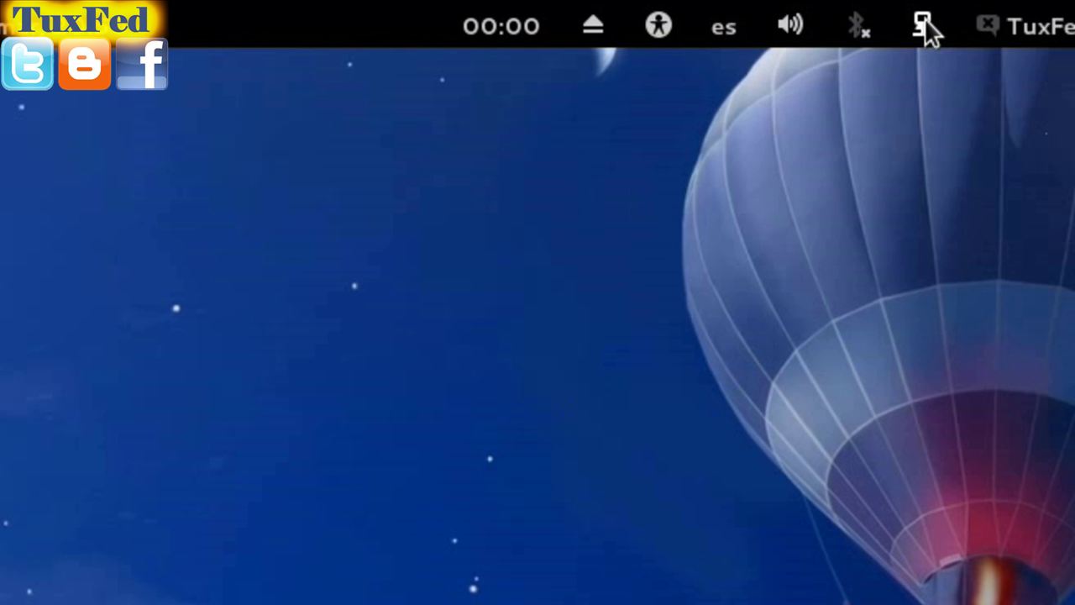
click(925, 27)
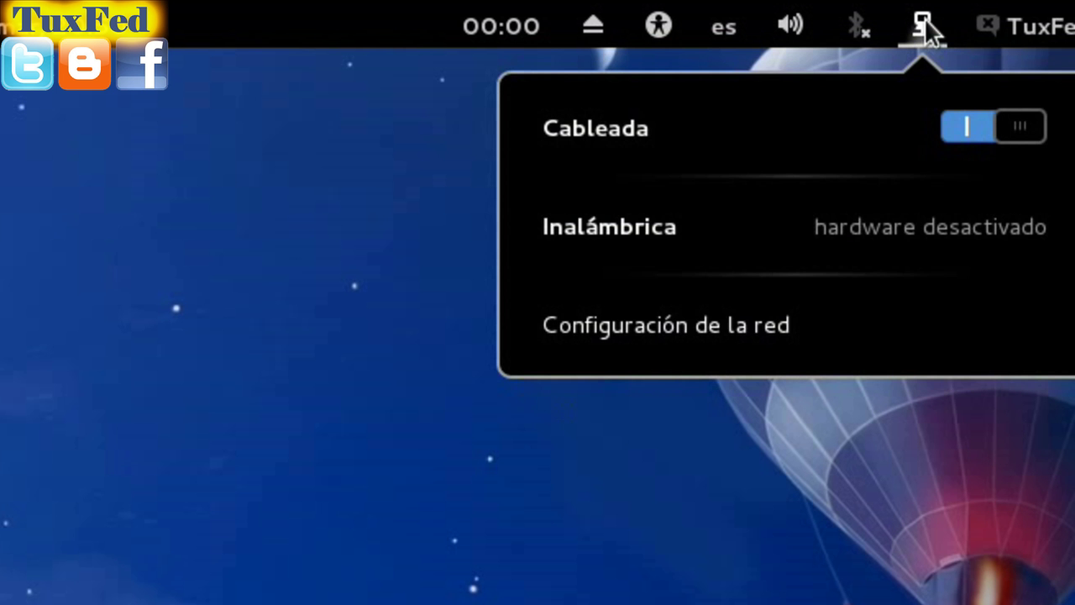
click(744, 327)
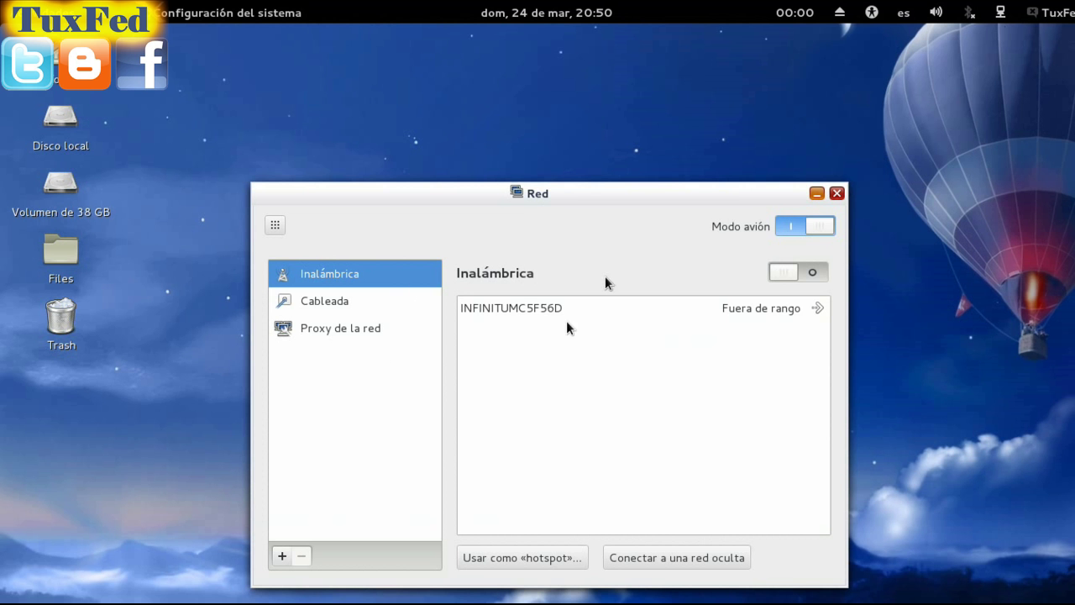
click(836, 194)
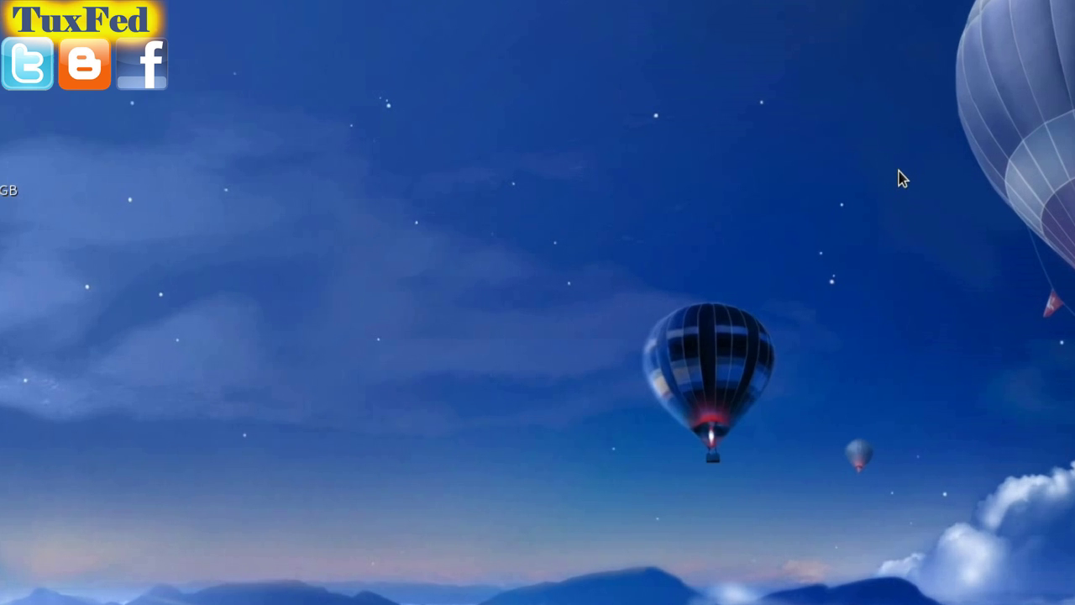
- Open the system settings by running the command gnome-control-center
key(alt+F2)
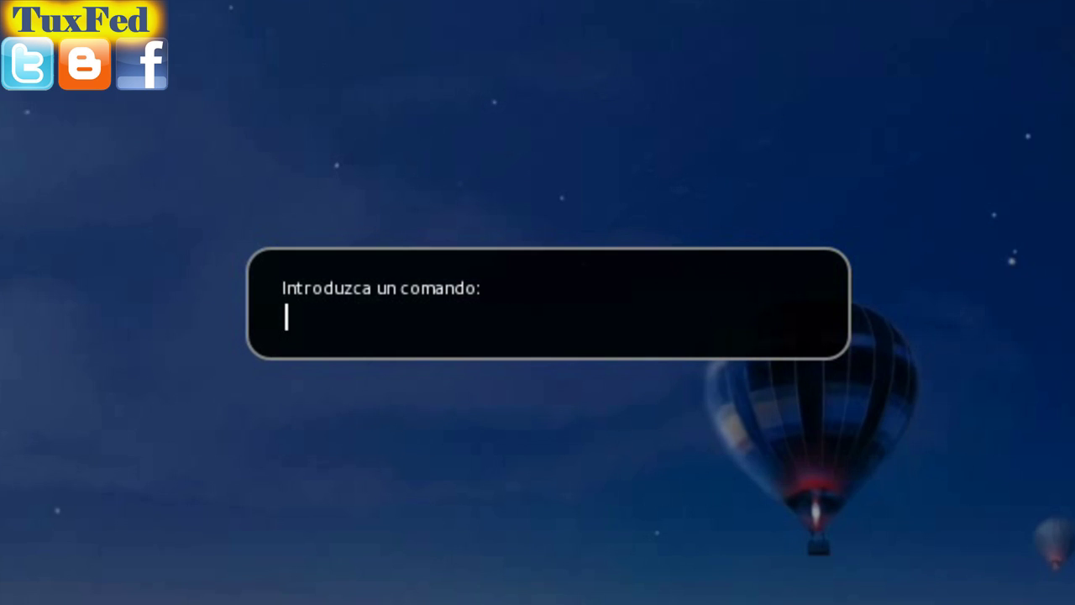
text(g)
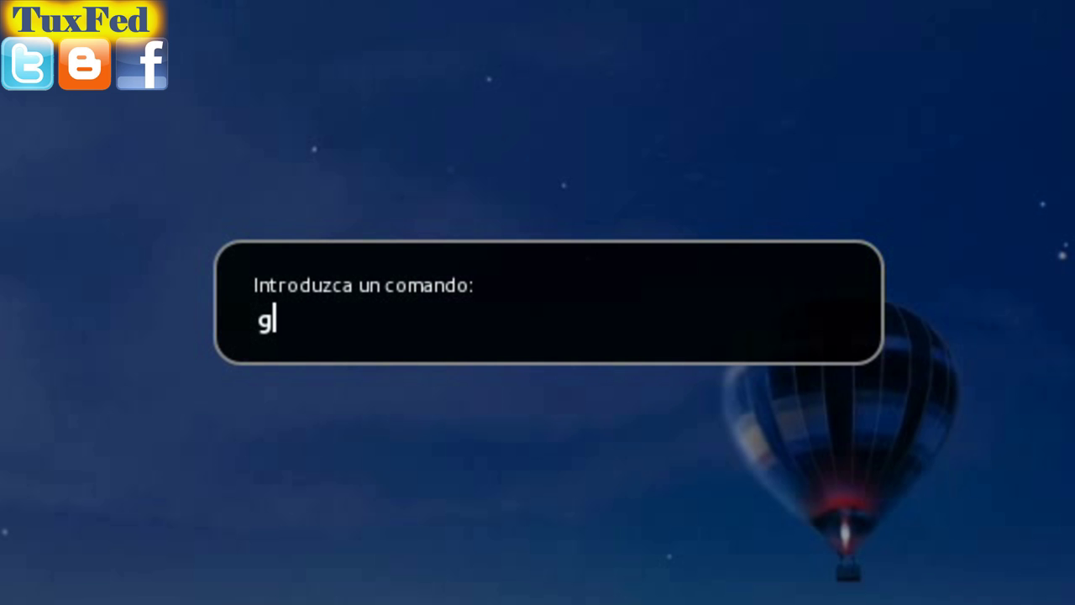
text(nome-)
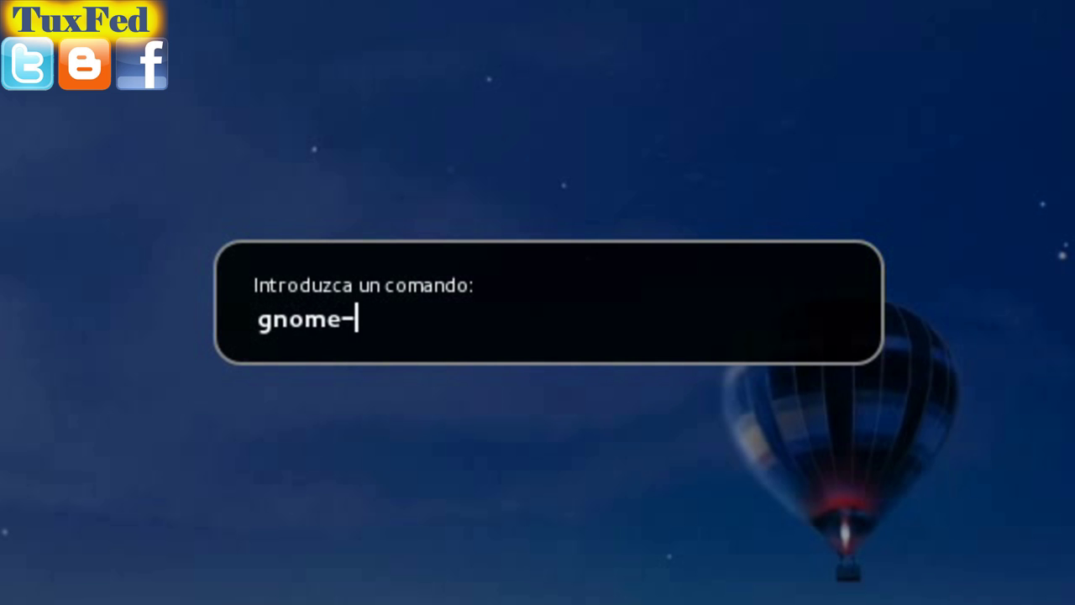
text(control-c)
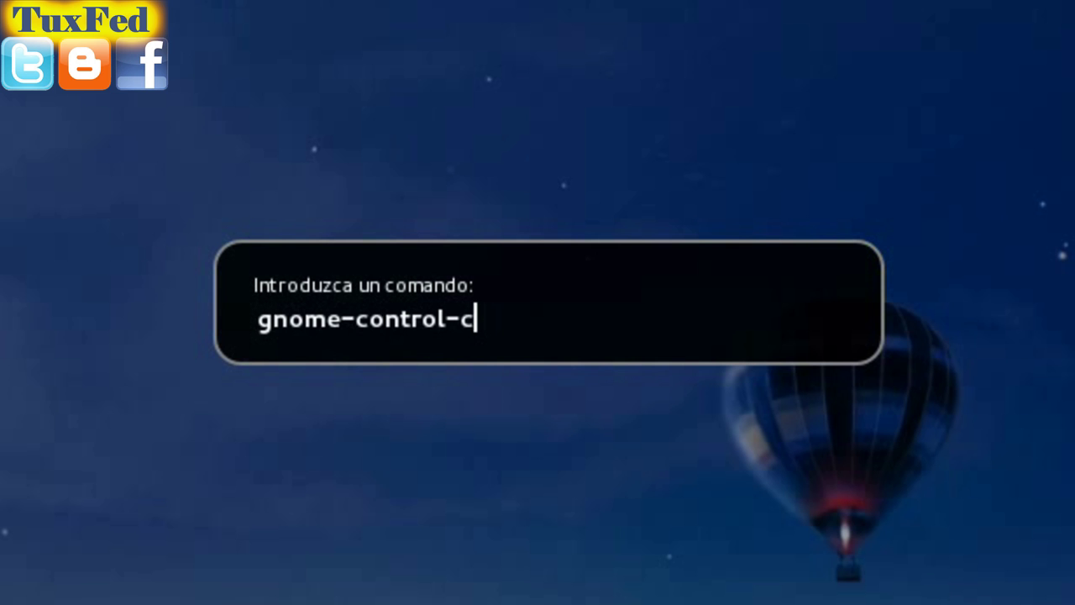
text(enter)
key(Return)
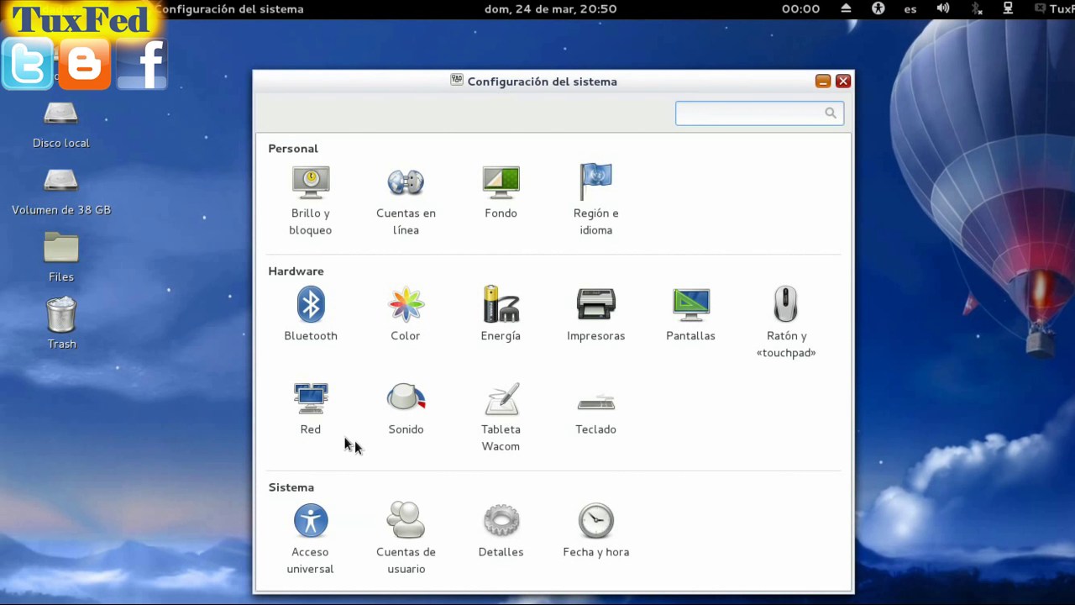
- Open the wired (Cableada) connection's options in the network settings and show its IPv4 settings
click(313, 410)
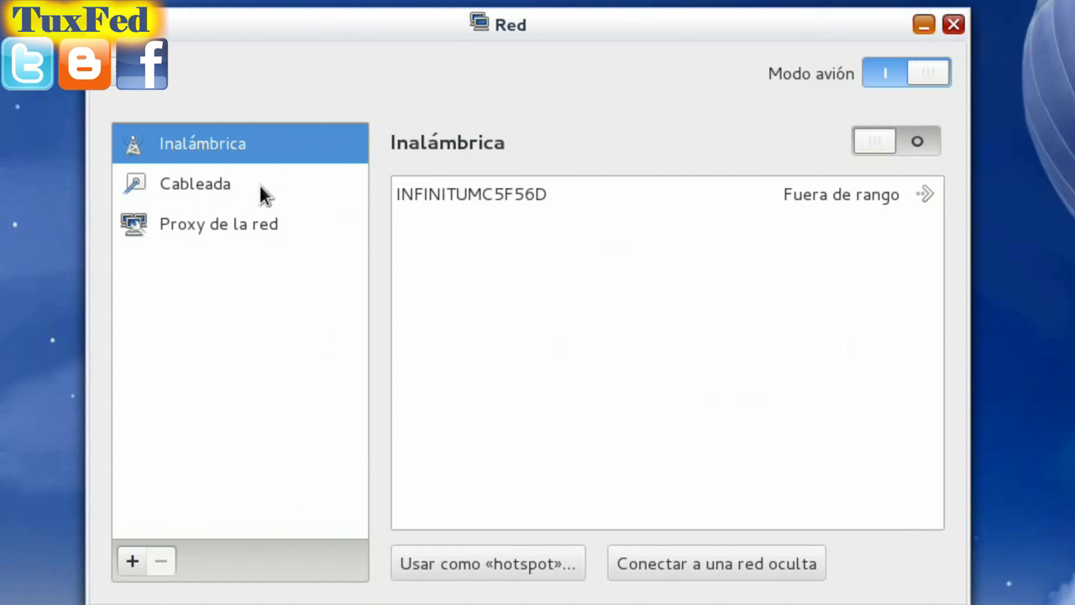
click(260, 185)
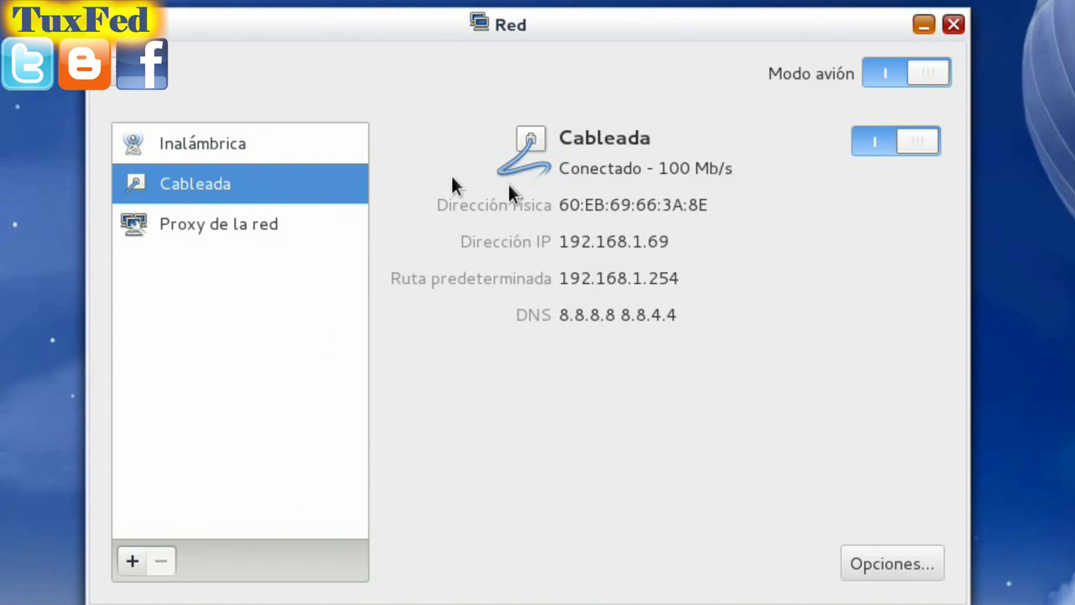
click(882, 574)
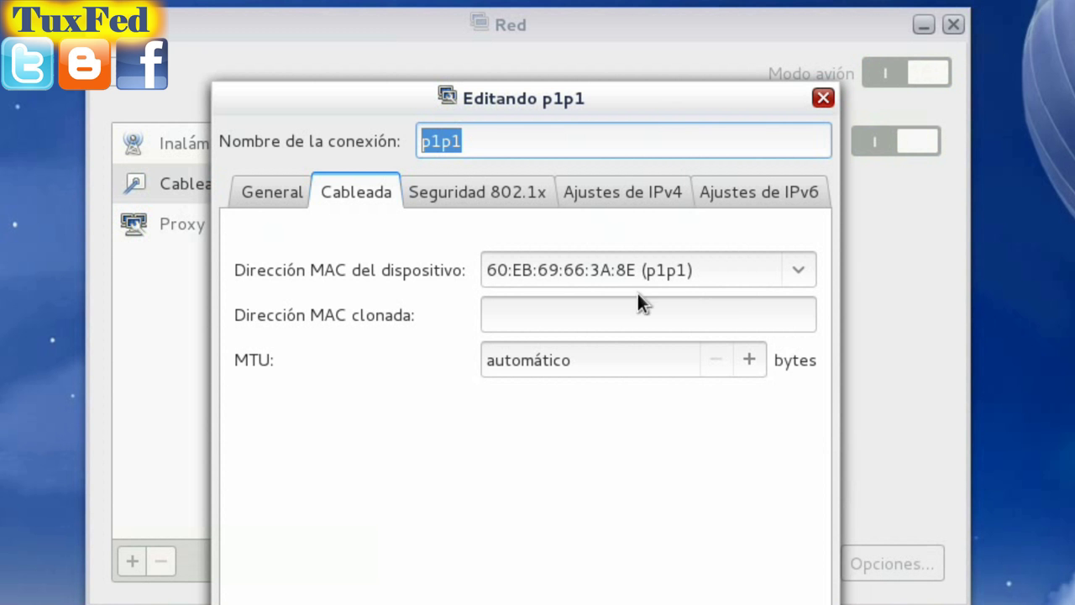
click(617, 197)
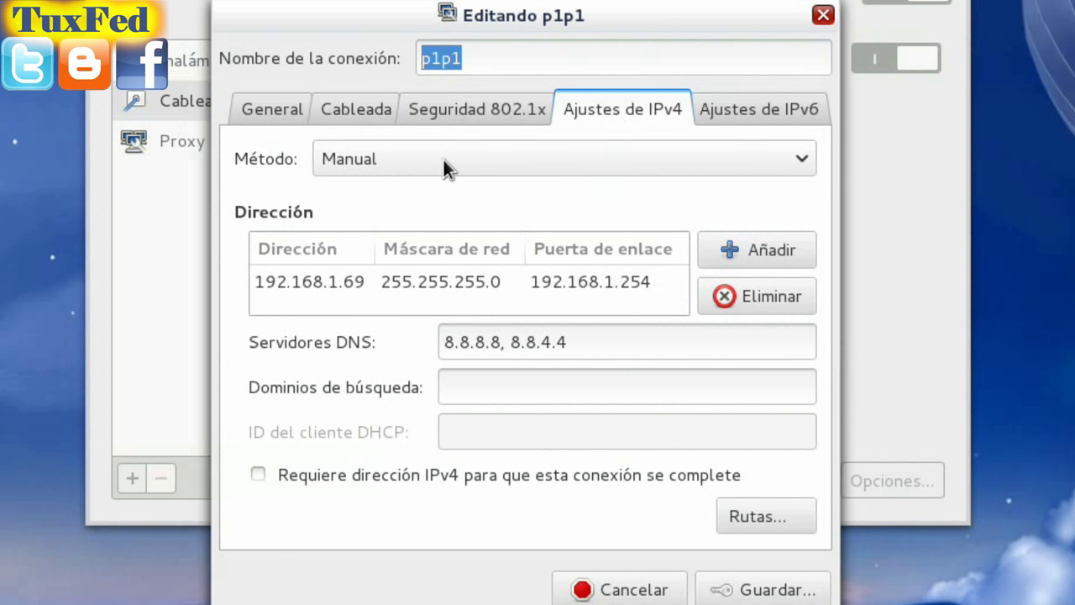
- Check the IPv4 method and the connection's address, netmask and gateway entries
click(444, 159)
click(439, 158)
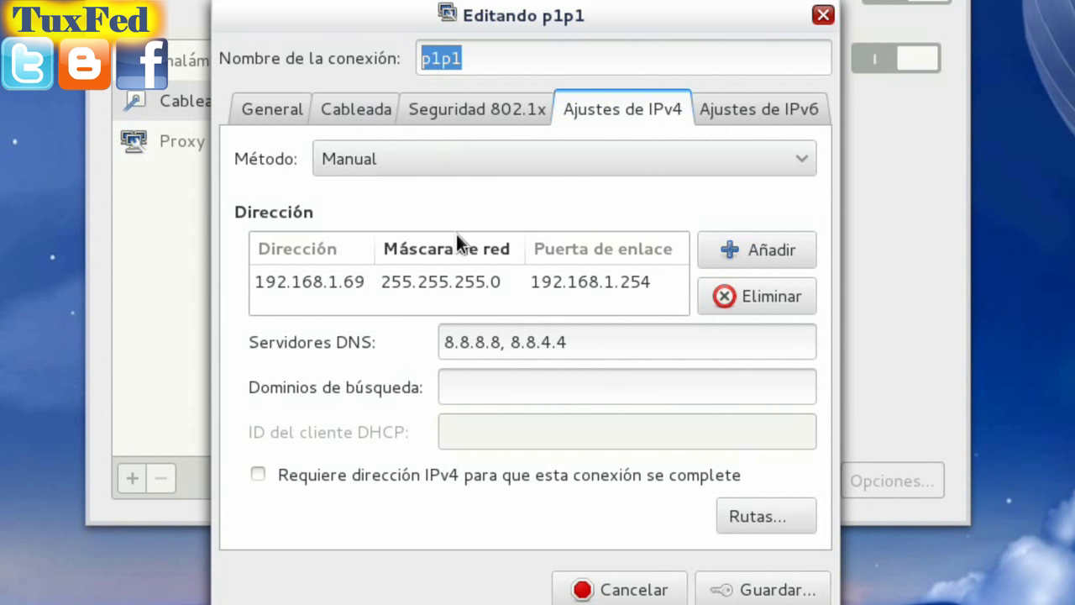
click(335, 285)
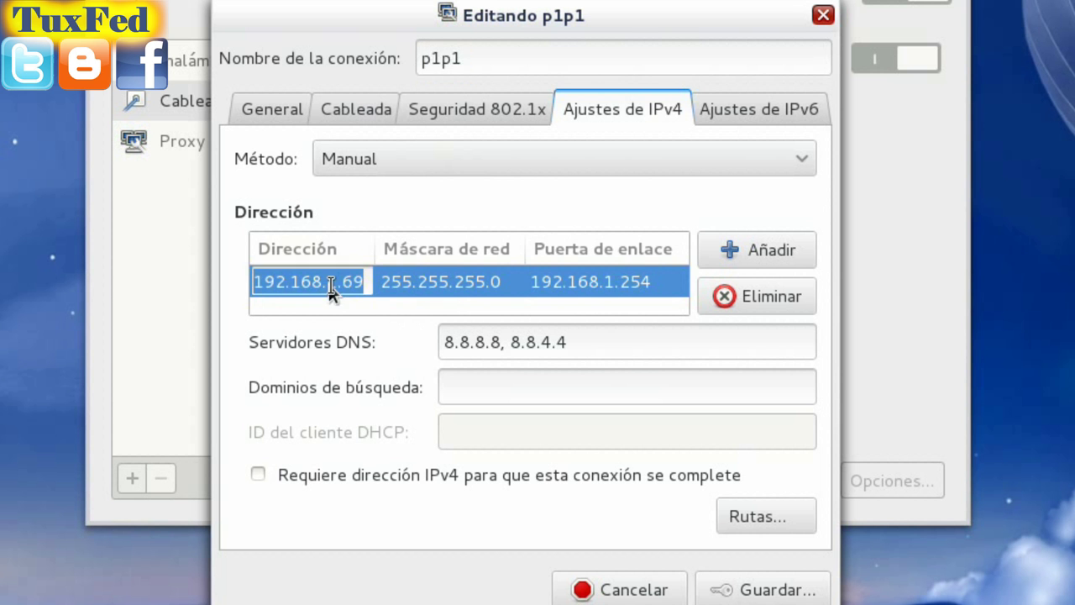
click(453, 283)
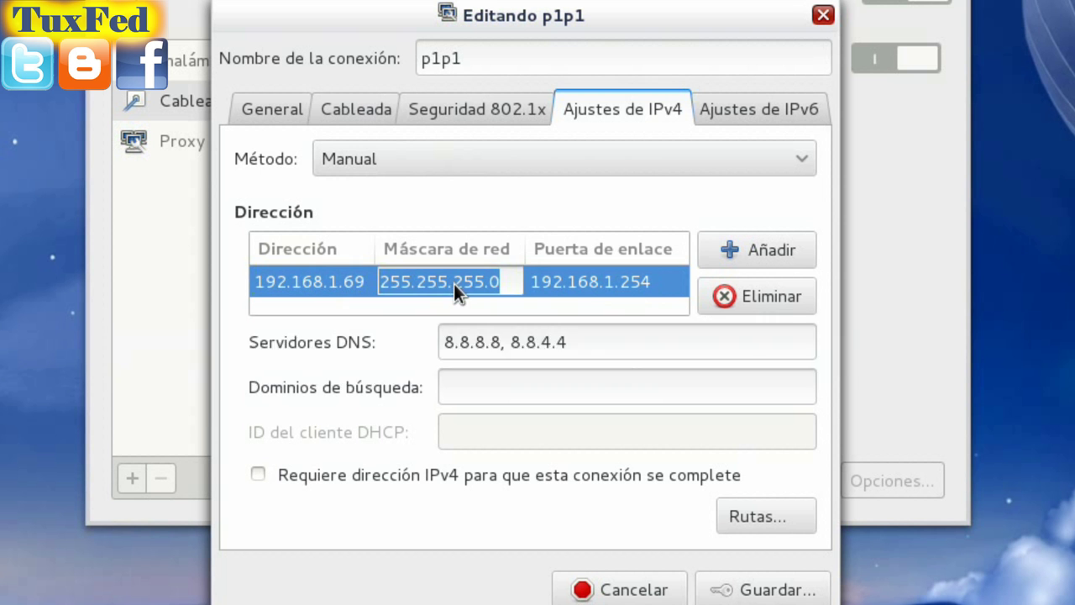
click(632, 280)
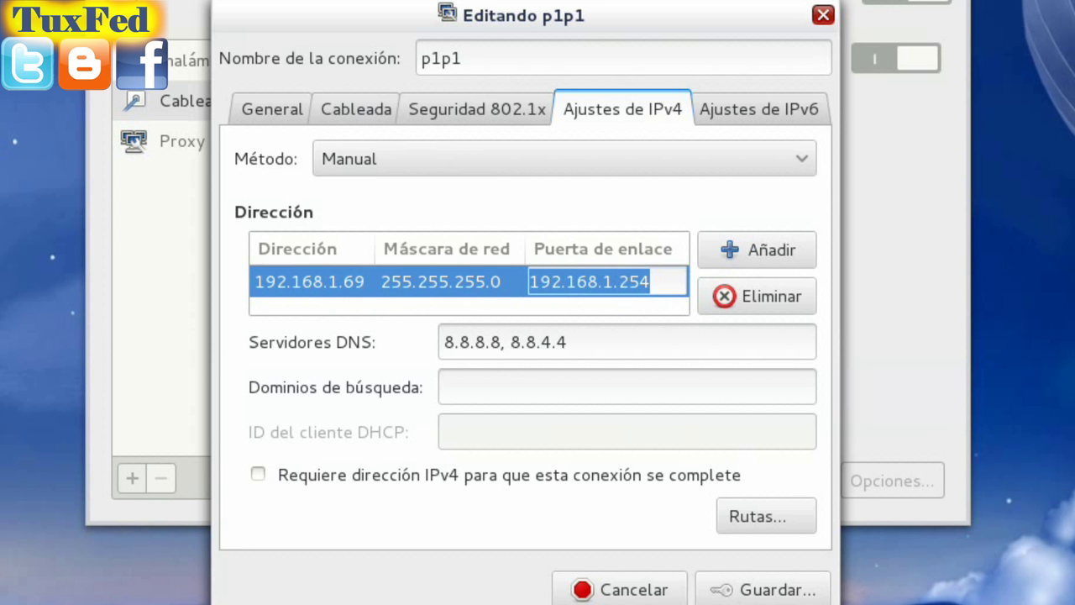
- Switch to the terminal and run ifconfig to list the network interfaces
key(alt+Tab)
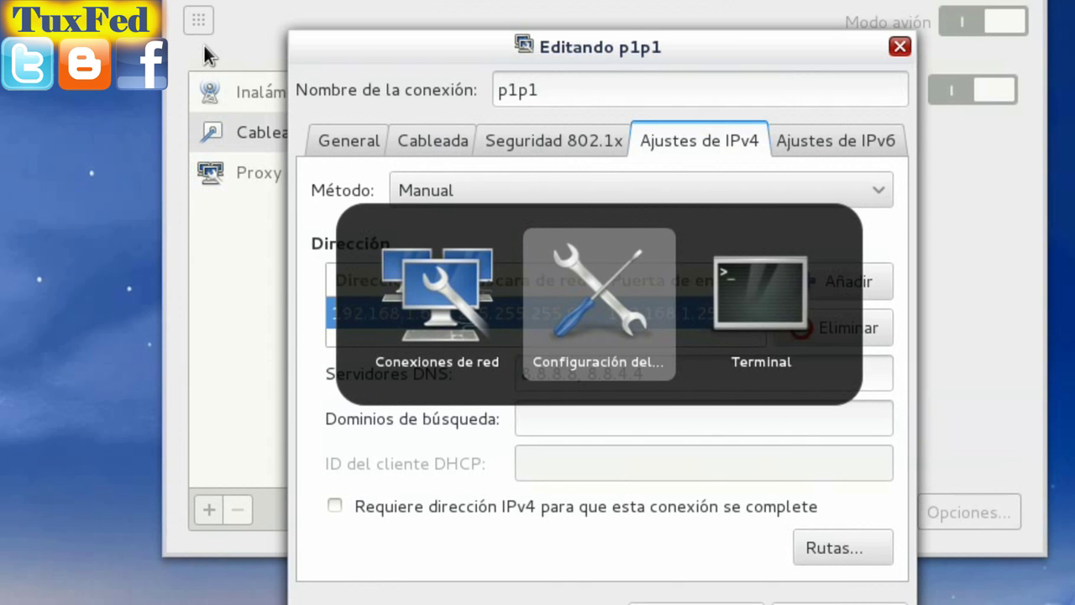
key(alt+Tab)
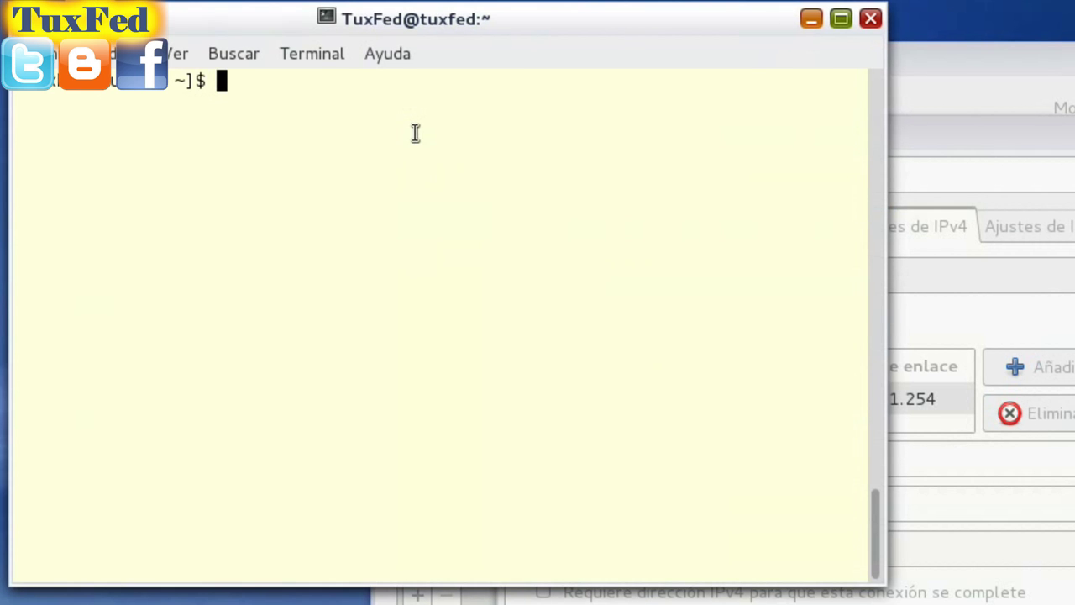
text(ifconfih)
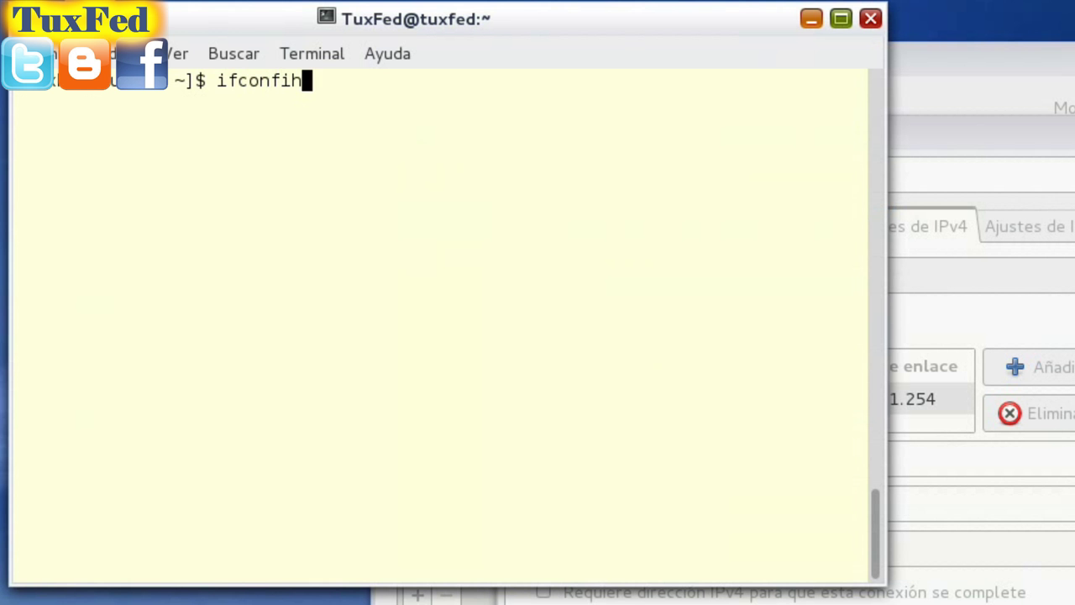
key(BackSpace)
text(g)
key(Return)
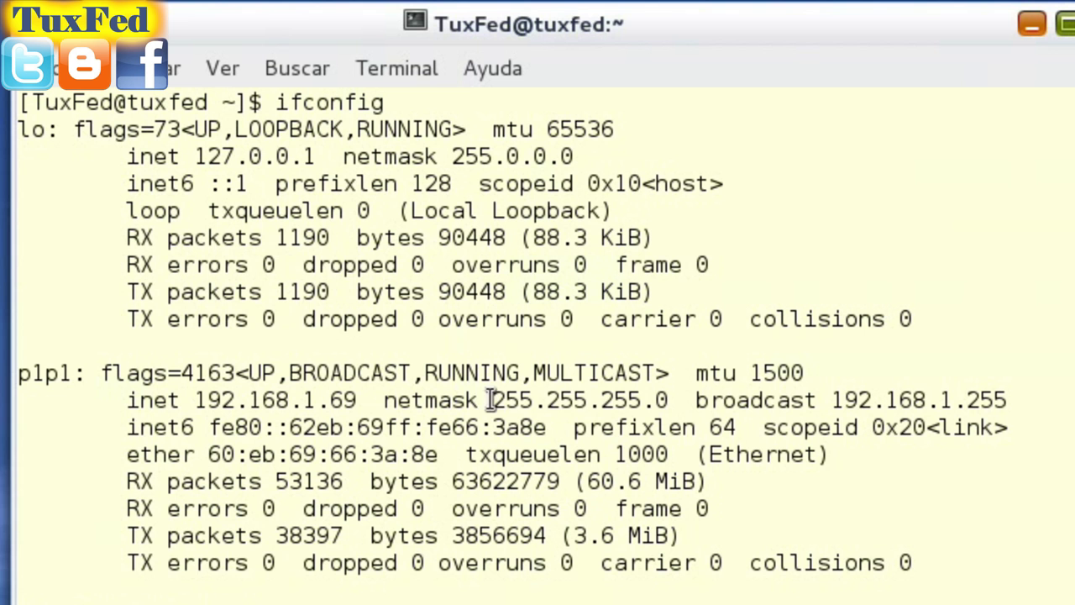
- Copy the netmask 255.255.255.0 of p1p1 from the ifconfig output and open the netmask entry in the connection's IPv4 settings
drag(491, 400, 667, 400)
right_click(623, 401)
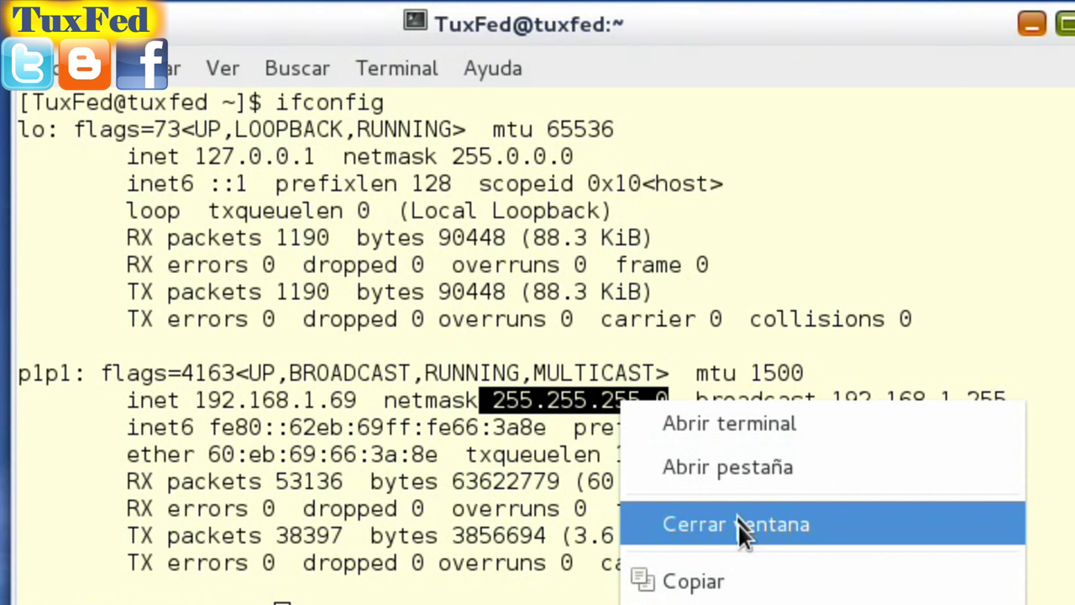
click(719, 578)
click(924, 285)
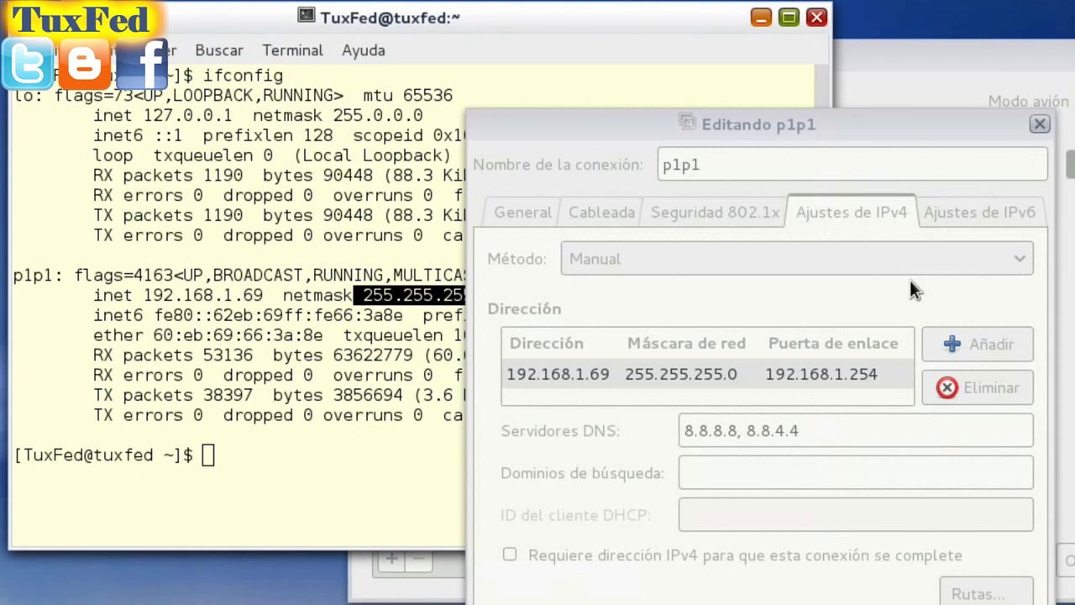
click(721, 363)
click(677, 372)
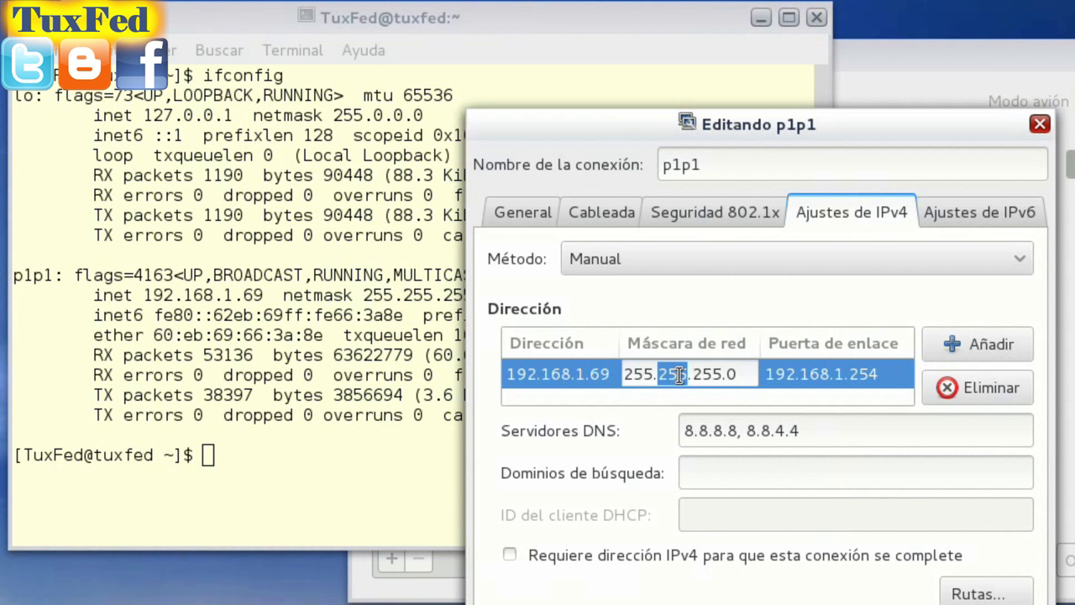
- Return to the terminal and run route -n to look up the gateway for the connection
click(278, 292)
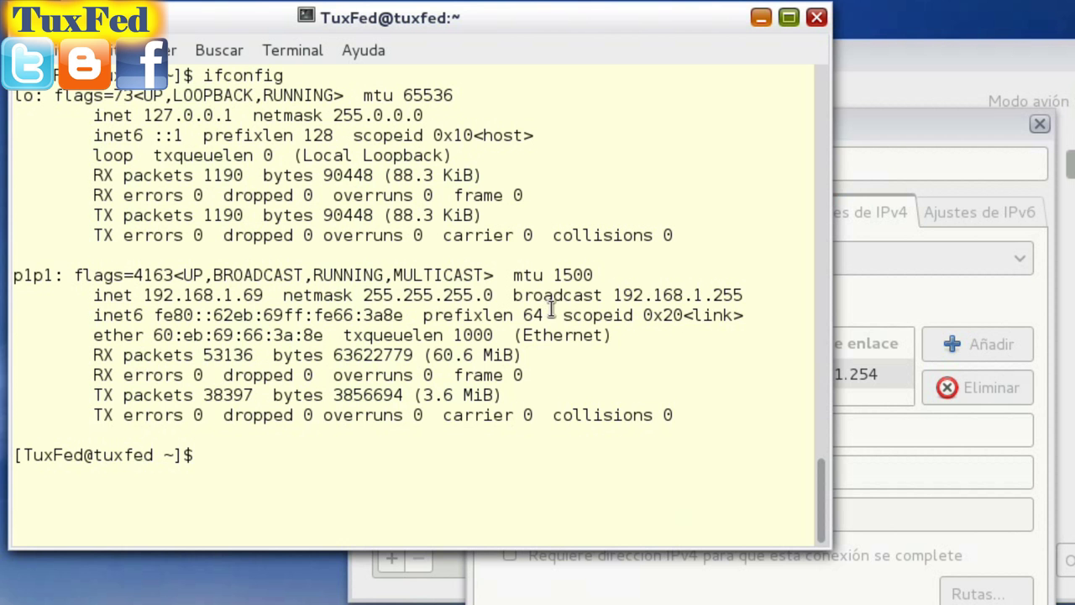
click(879, 336)
click(854, 370)
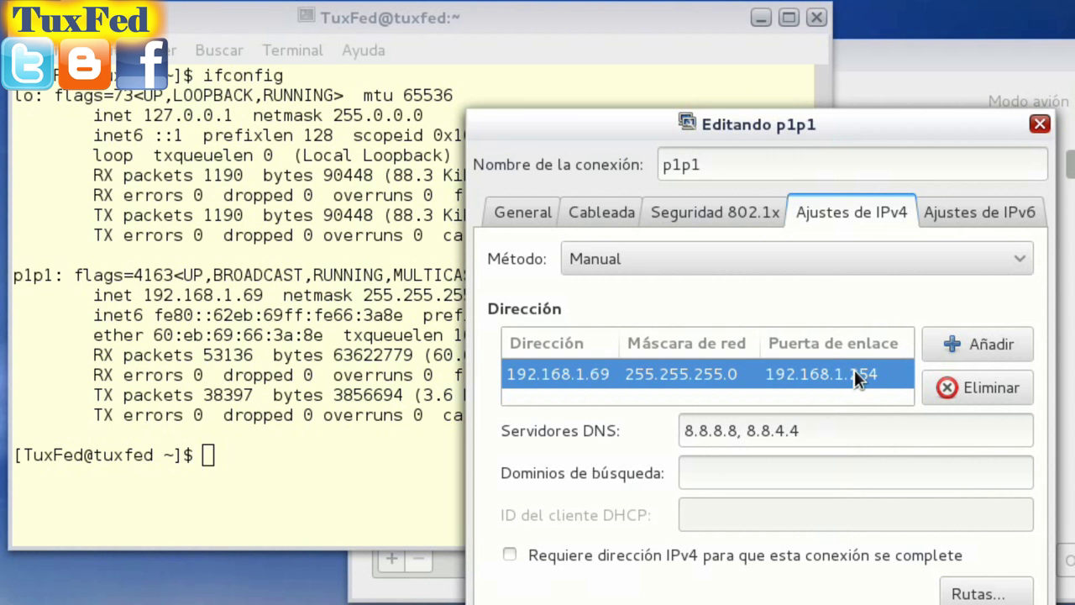
click(333, 361)
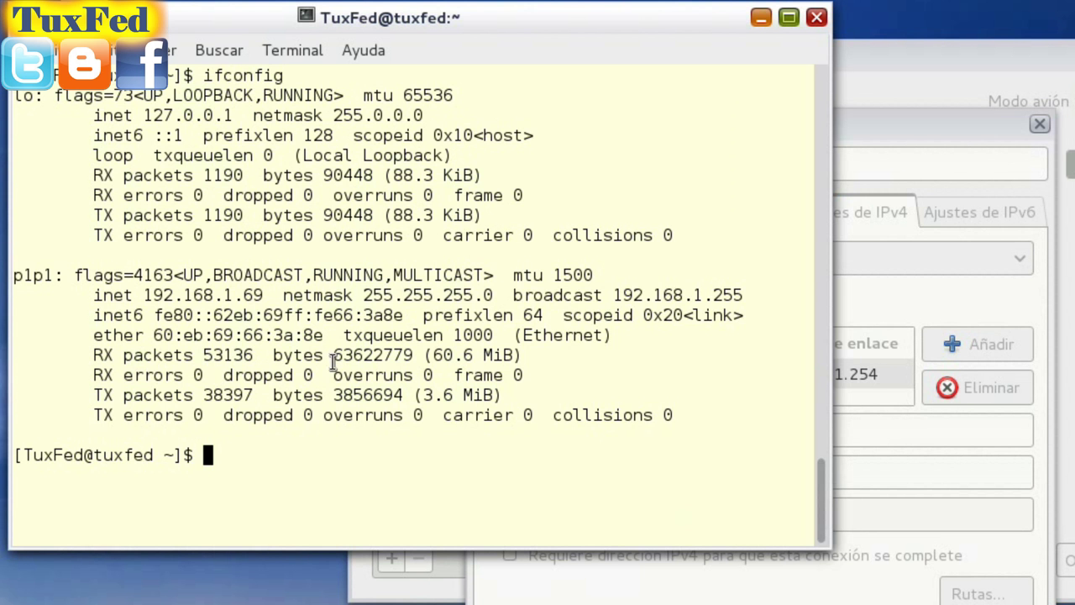
text(rout)
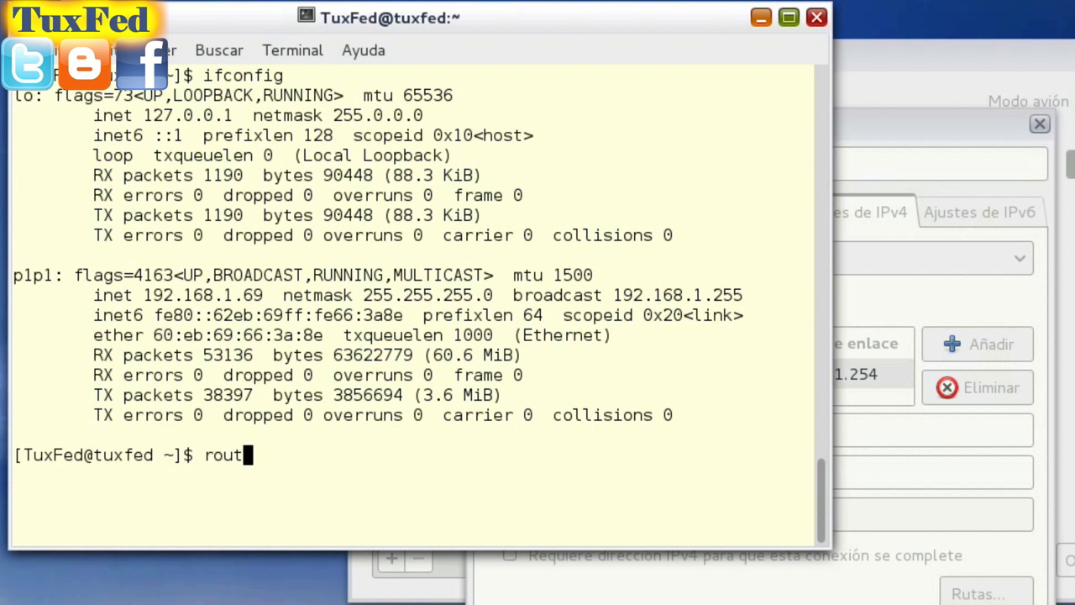
text(e -n)
key(Return)
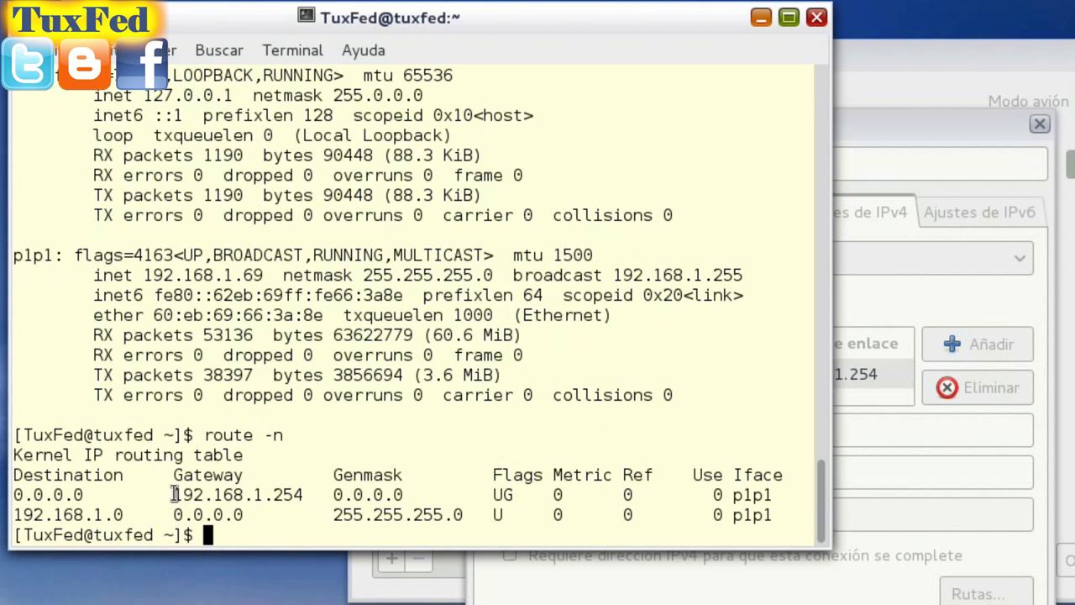
- Select the gateway address 192.168.1.254 in the routing table and close the terminal window
drag(174, 494, 303, 495)
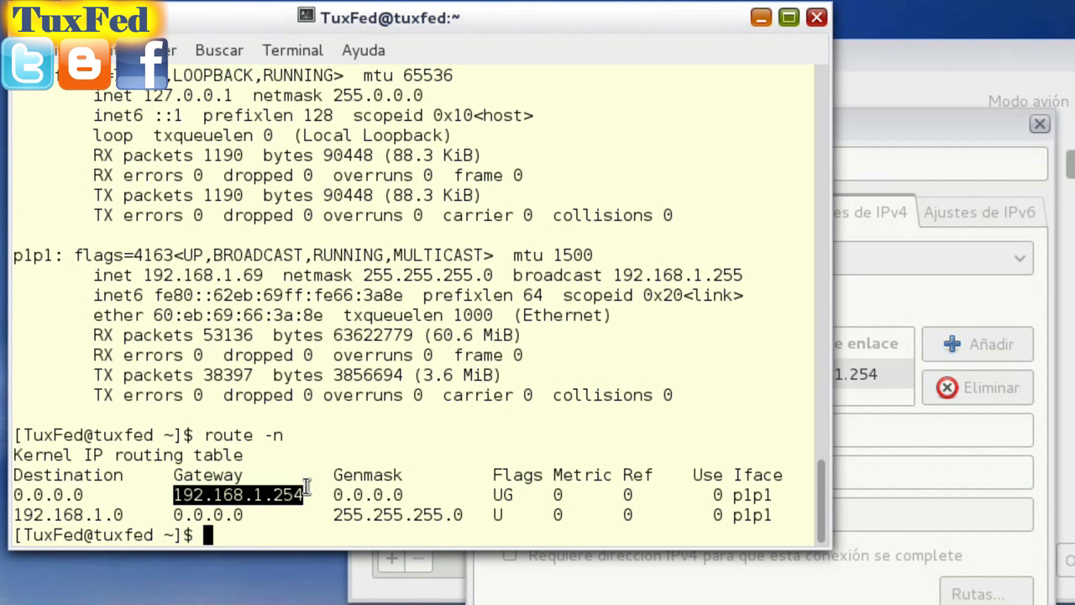
click(19, 17)
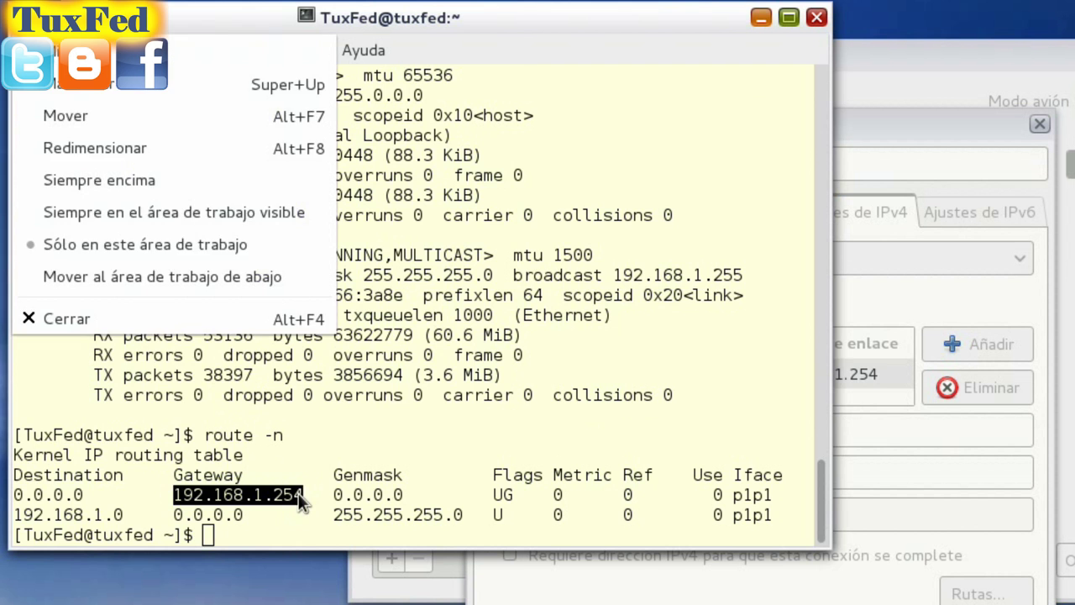
click(24, 314)
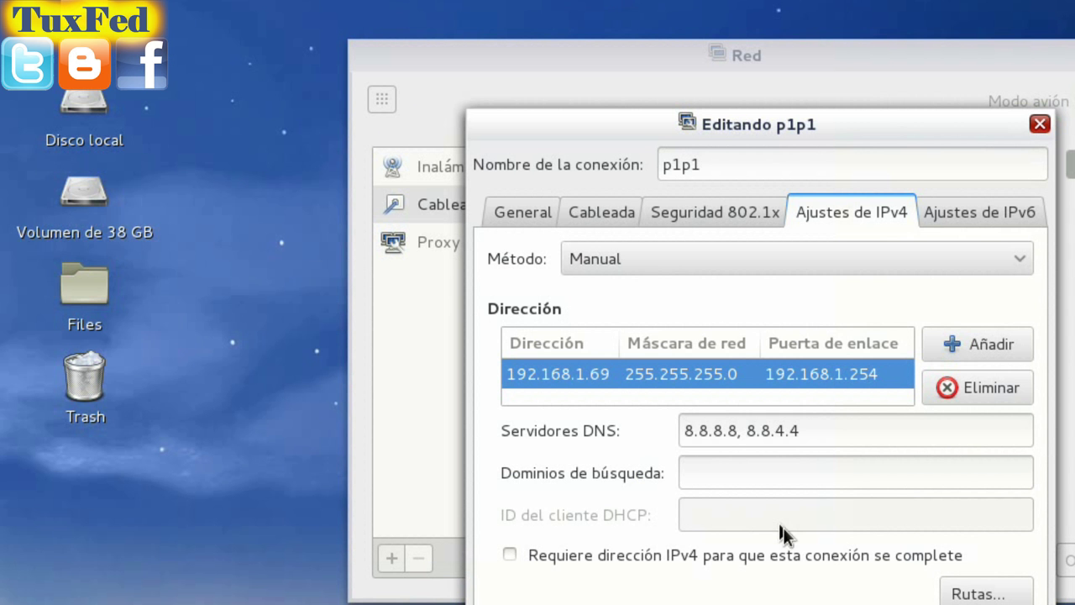
- Review the gateway and IP address entries in the wired connection's IPv4 settings
click(864, 377)
key(Return)
click(567, 377)
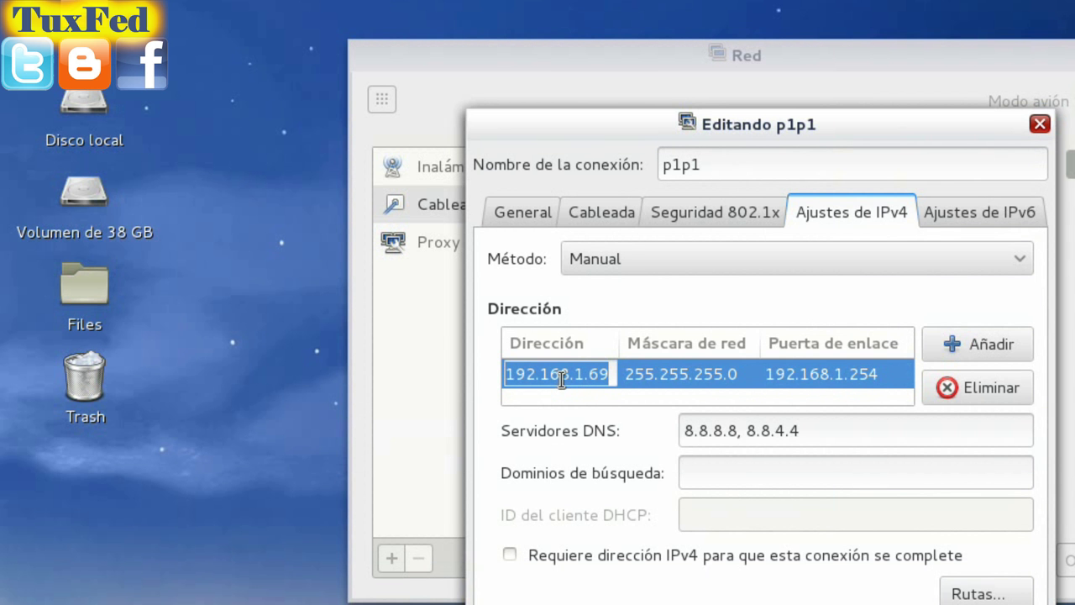
click(561, 376)
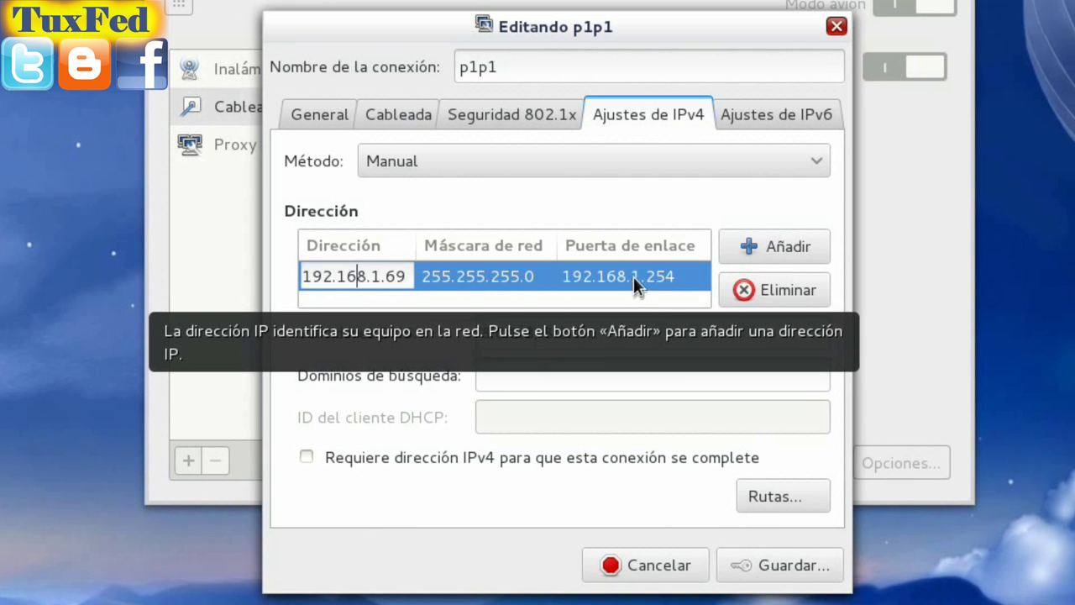
click(633, 276)
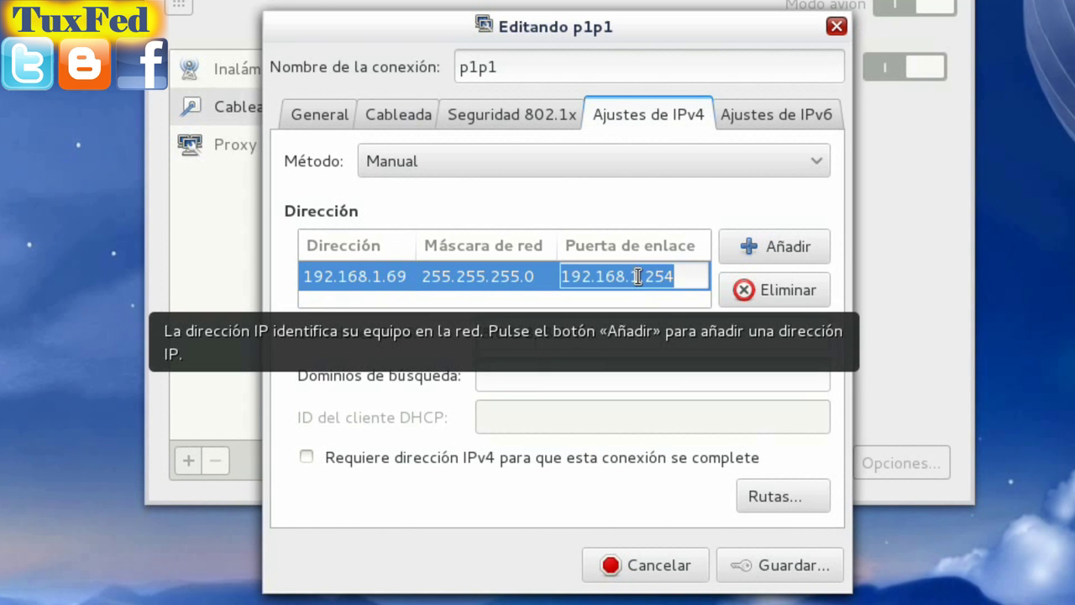
- Change the IP address of the p1p1 connection to 192.168.1.1 in its IPv4 address list
click(642, 278)
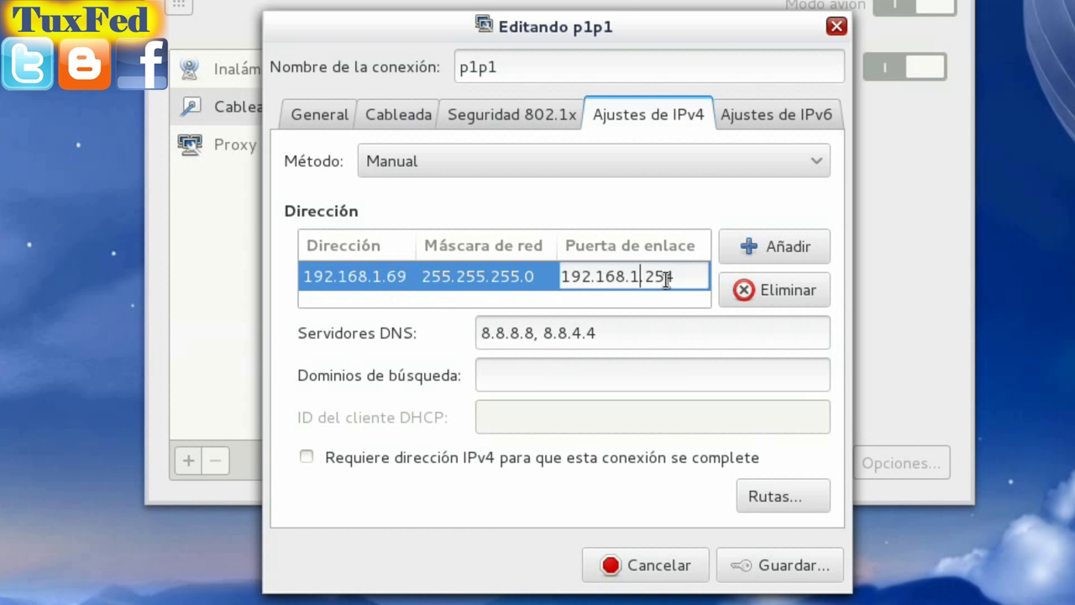
click(346, 274)
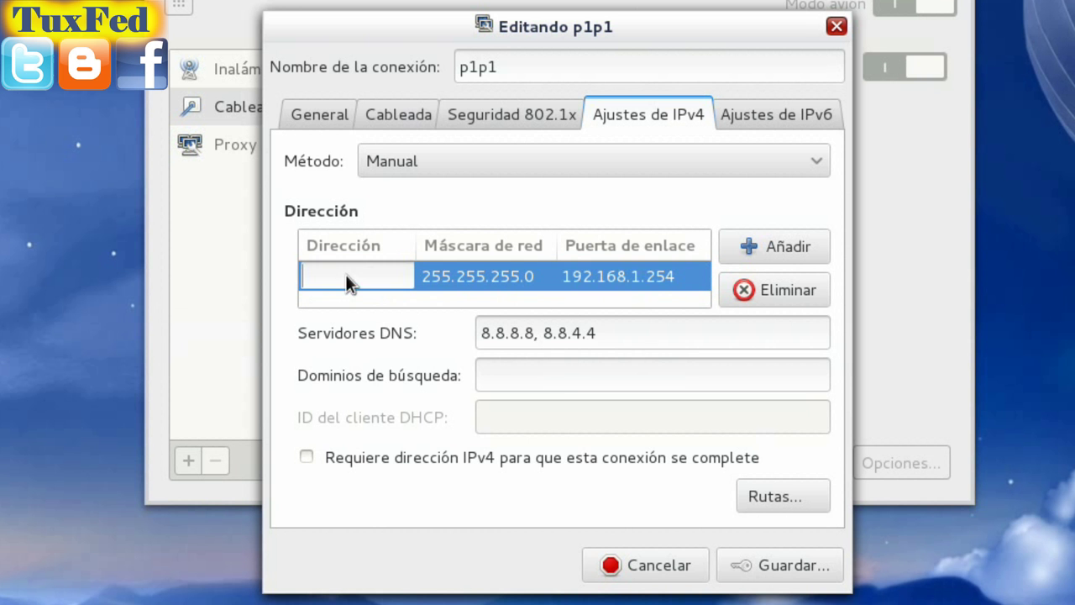
triple_click(350, 276)
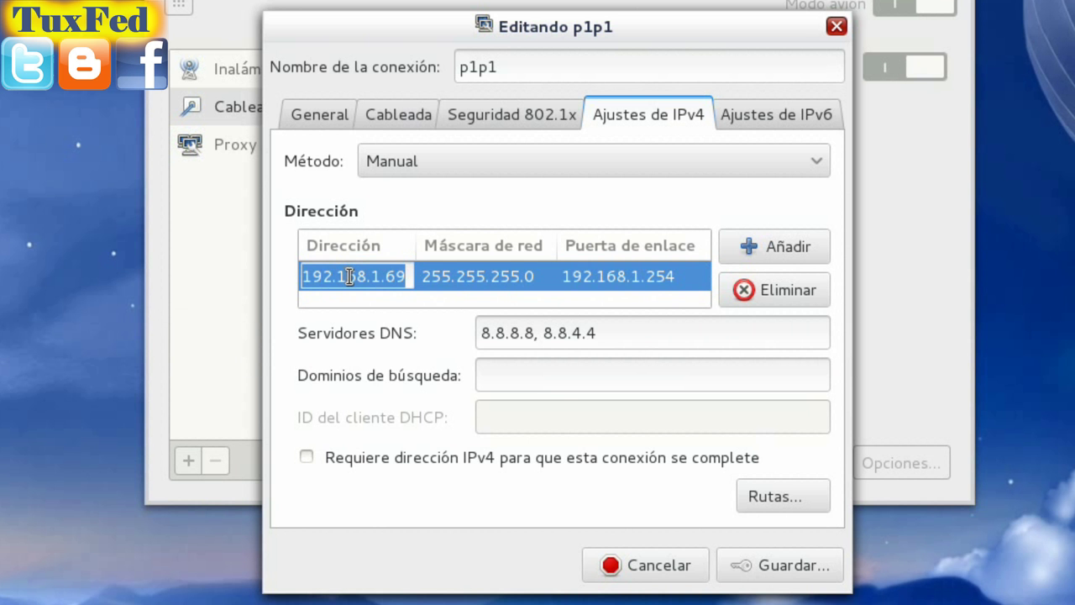
click(350, 276)
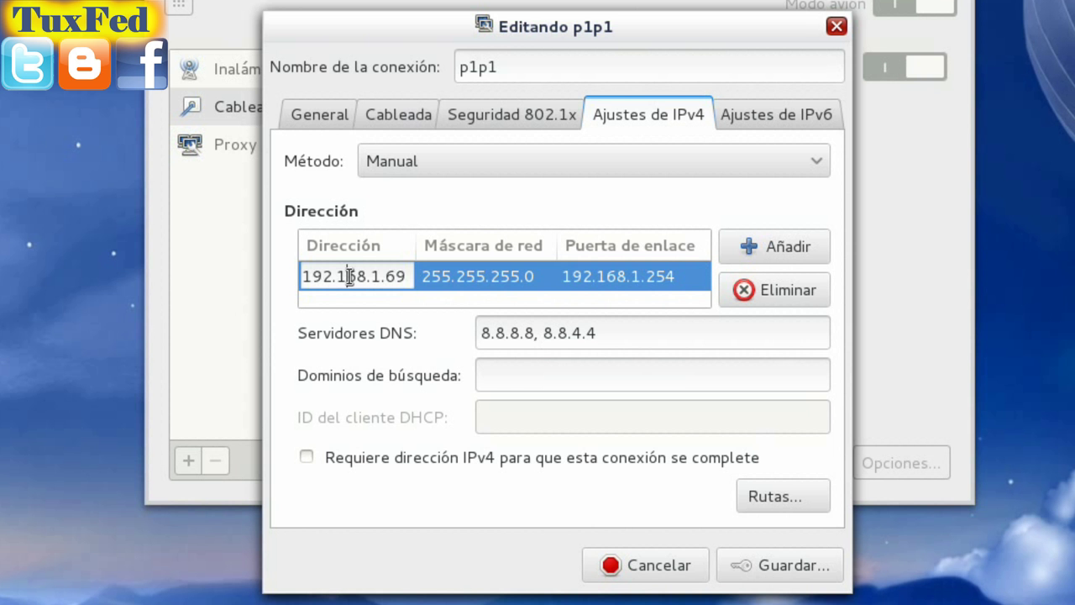
triple_click(349, 276)
key(Right)
key(Left)
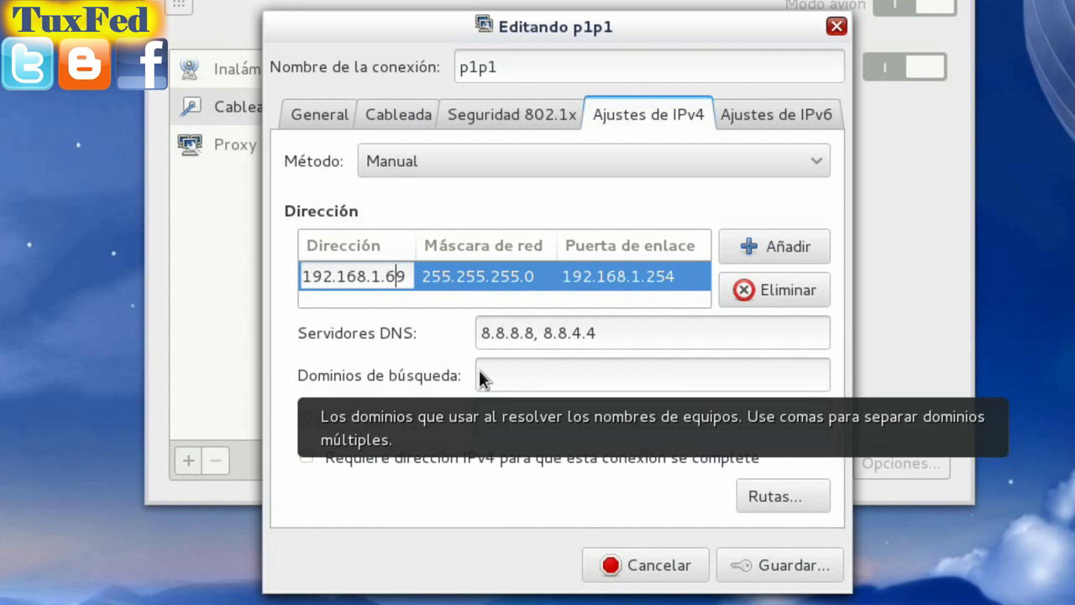
key(BackSpace)
key(Delete)
text(1)
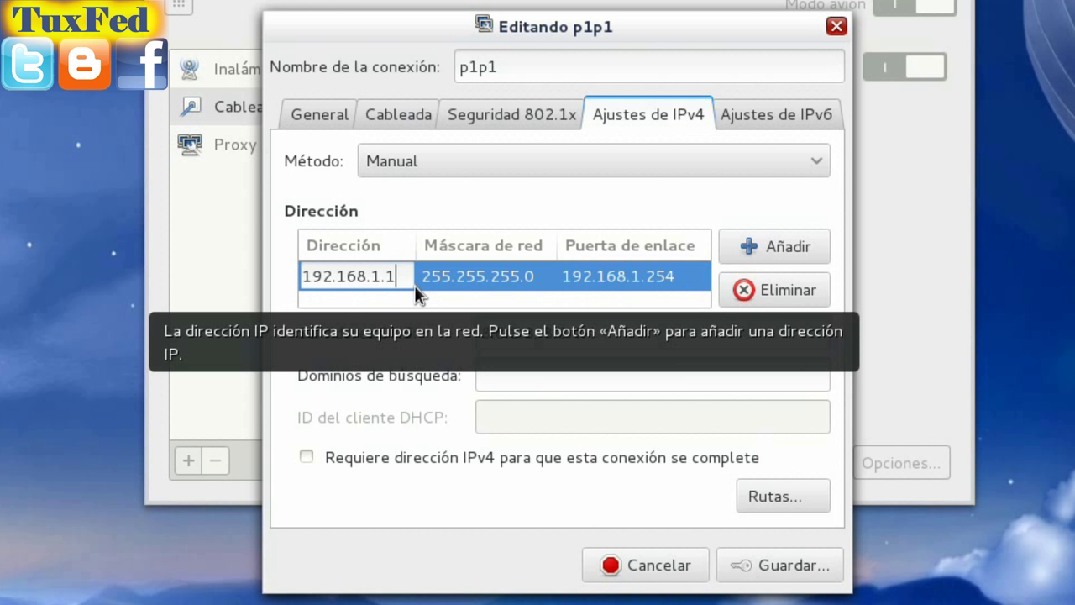
drag(409, 278, 326, 275)
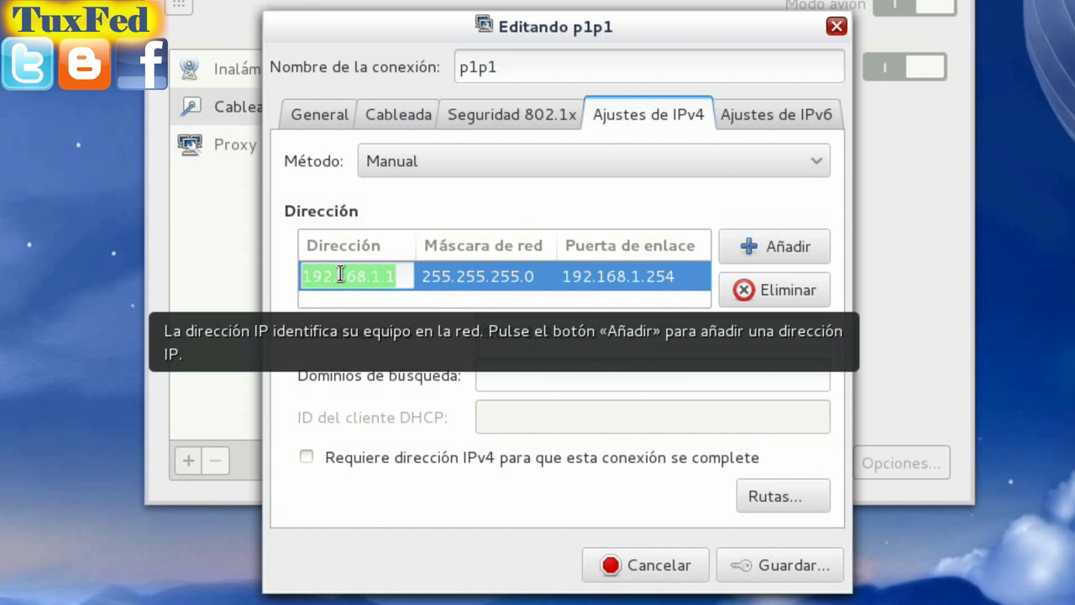
- Switch to the terminal, clear its output and ping 192.168.1.1 to check whether the address is in use
key(alt+Tab)
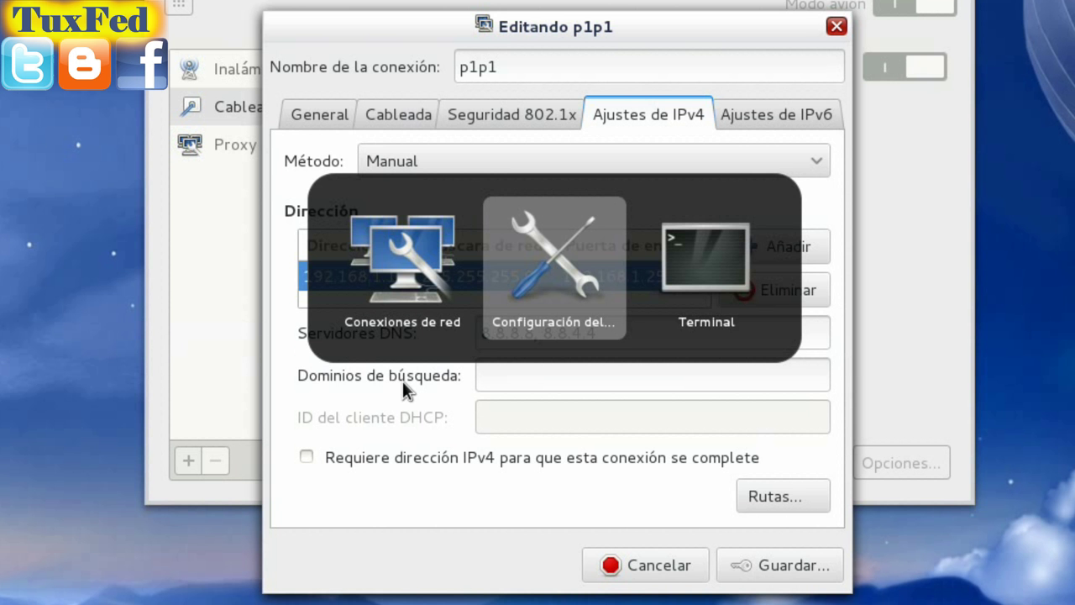
key(alt+Tab)
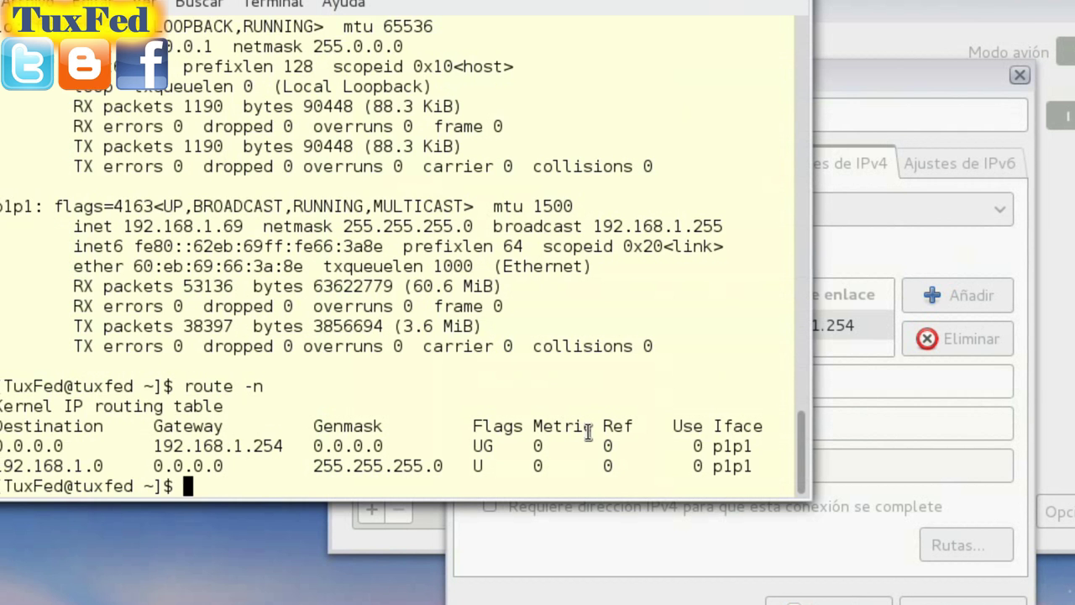
key(ctrl+l)
text(pi)
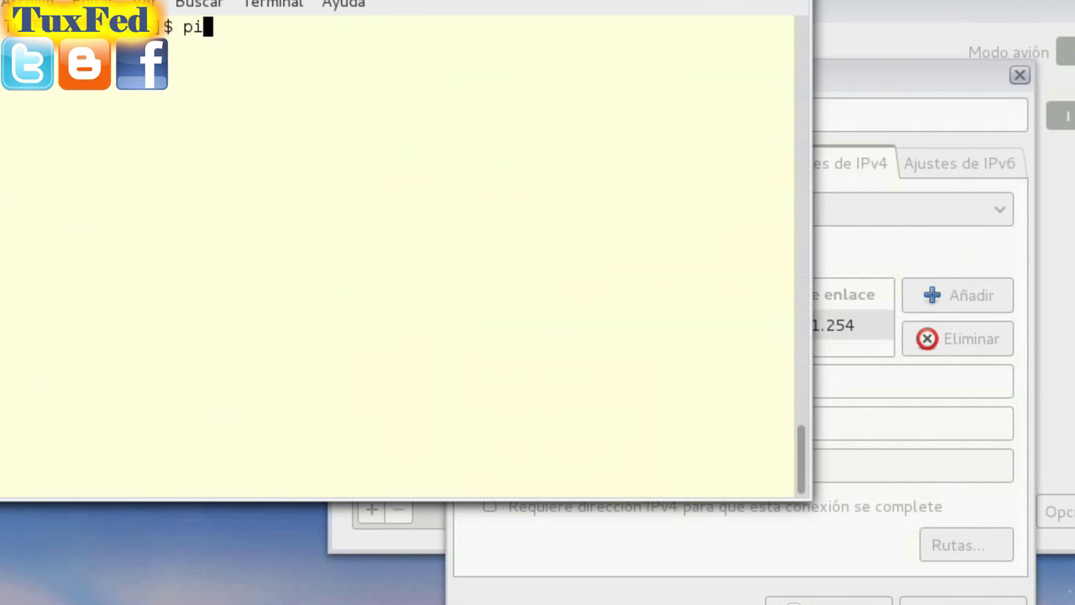
text(ng 192)
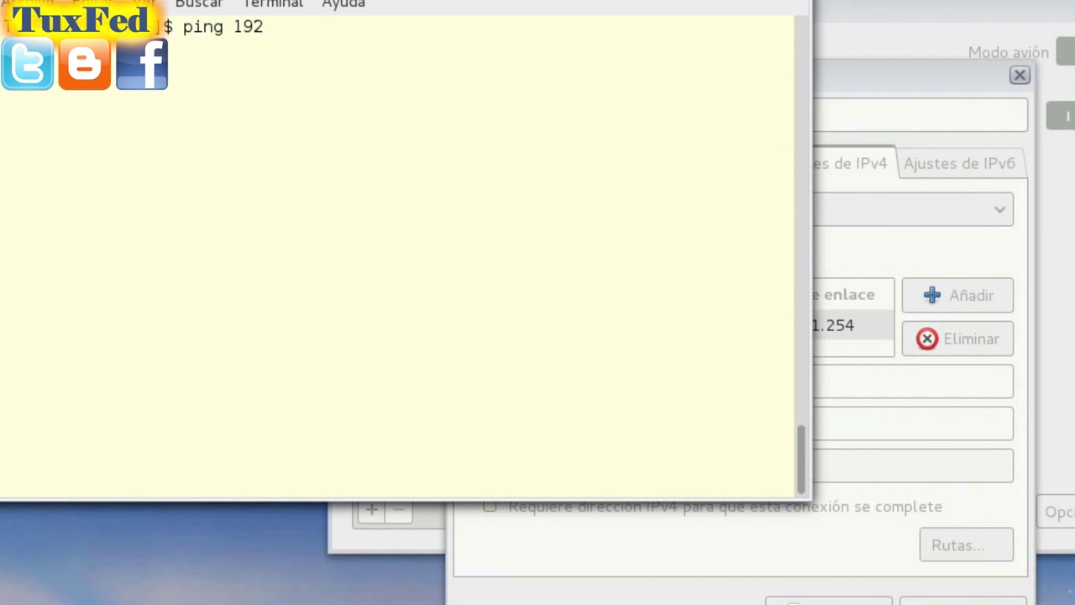
text(.168.1.1)
key(Return)
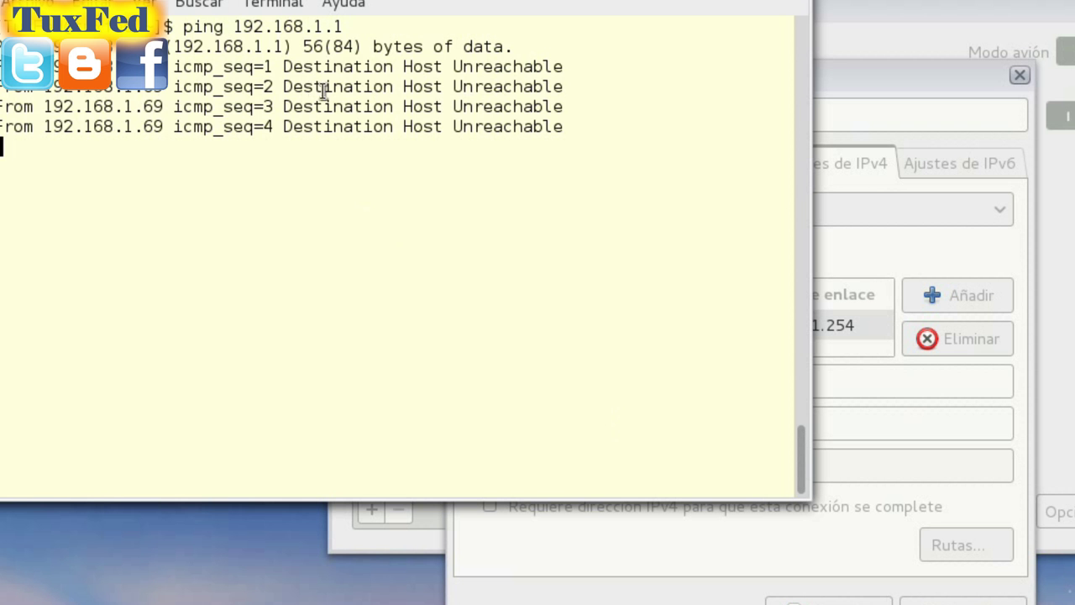
- Examine the ping replies, stop the ping and highlight the transmitted packets in its statistics
drag(278, 67, 569, 126)
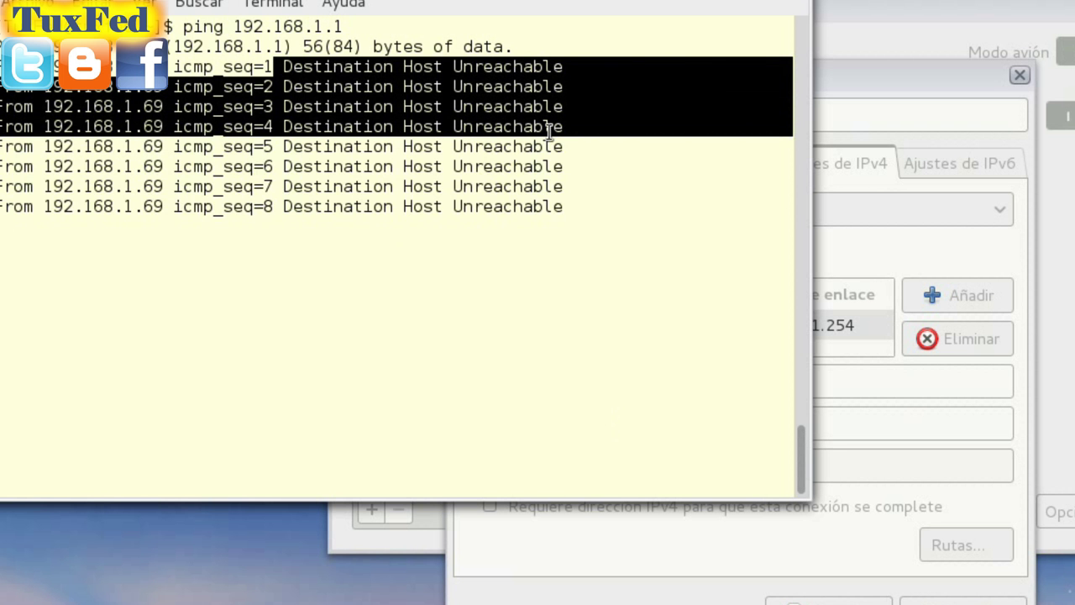
drag(568, 208, 143, 87)
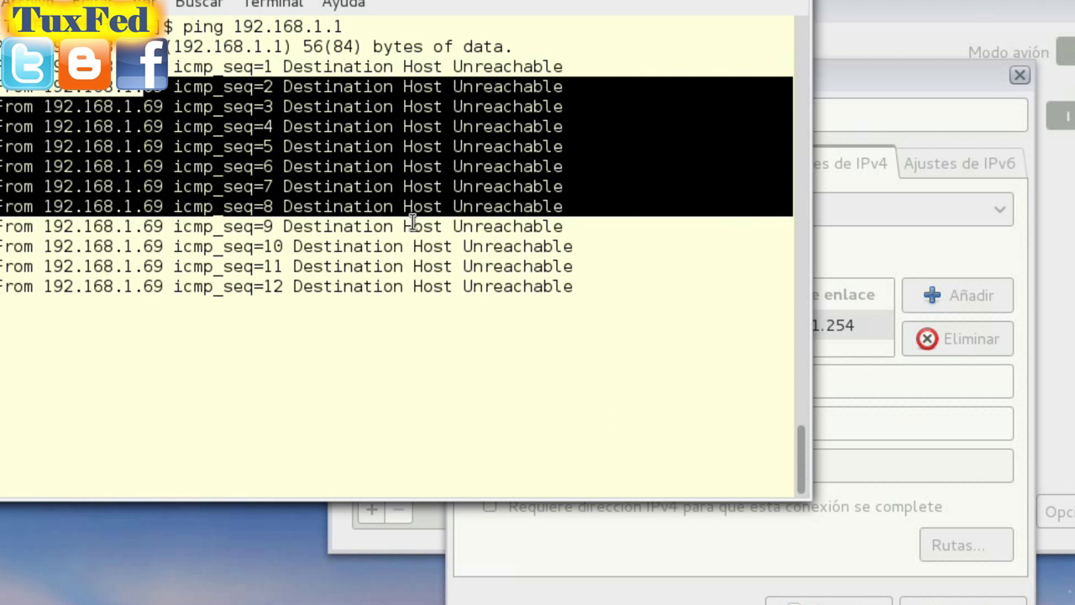
key(ctrl+c)
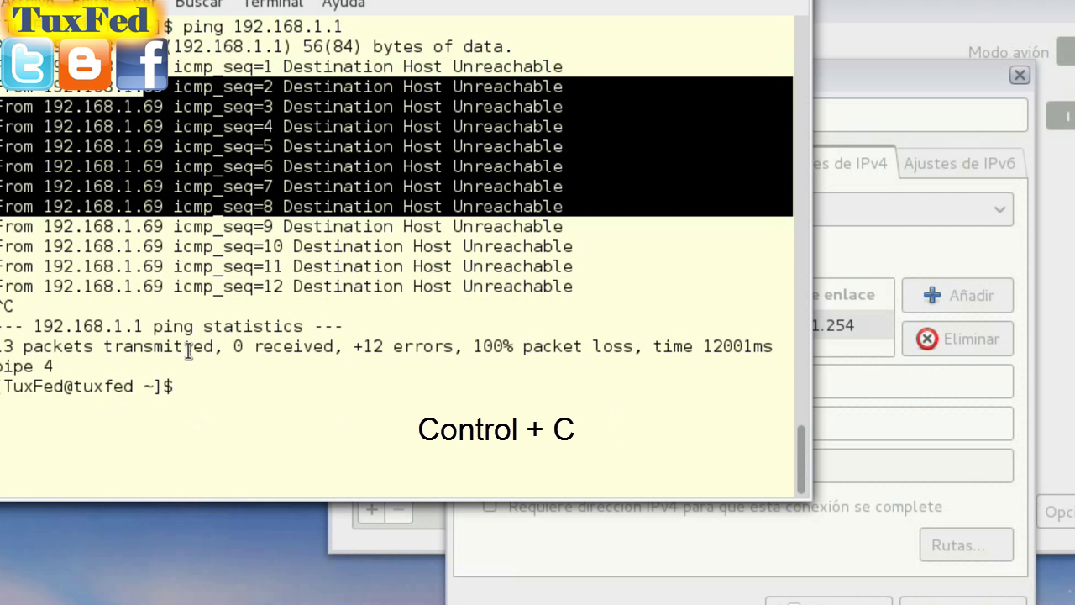
drag(223, 346, 93, 346)
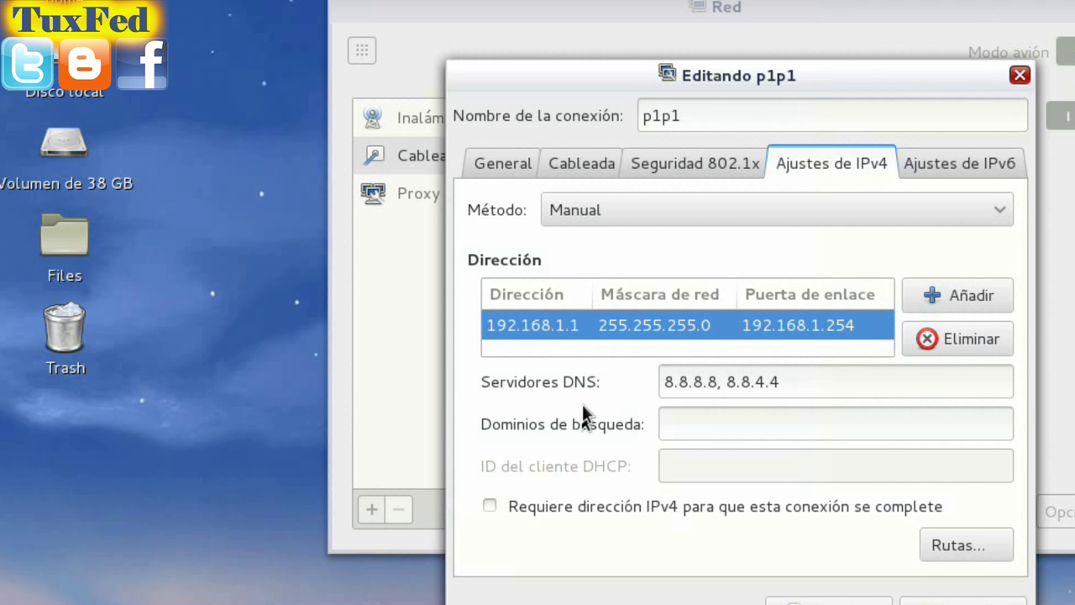
- Review the IP address and both DNS server entries in the p1p1 connection's IPv4 settings
click(551, 331)
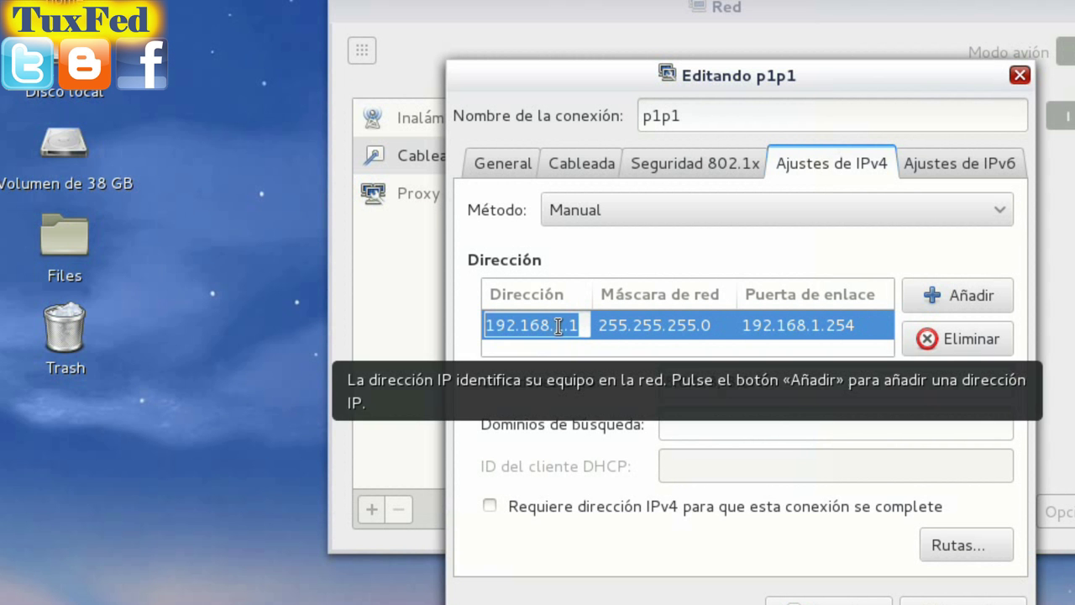
click(554, 327)
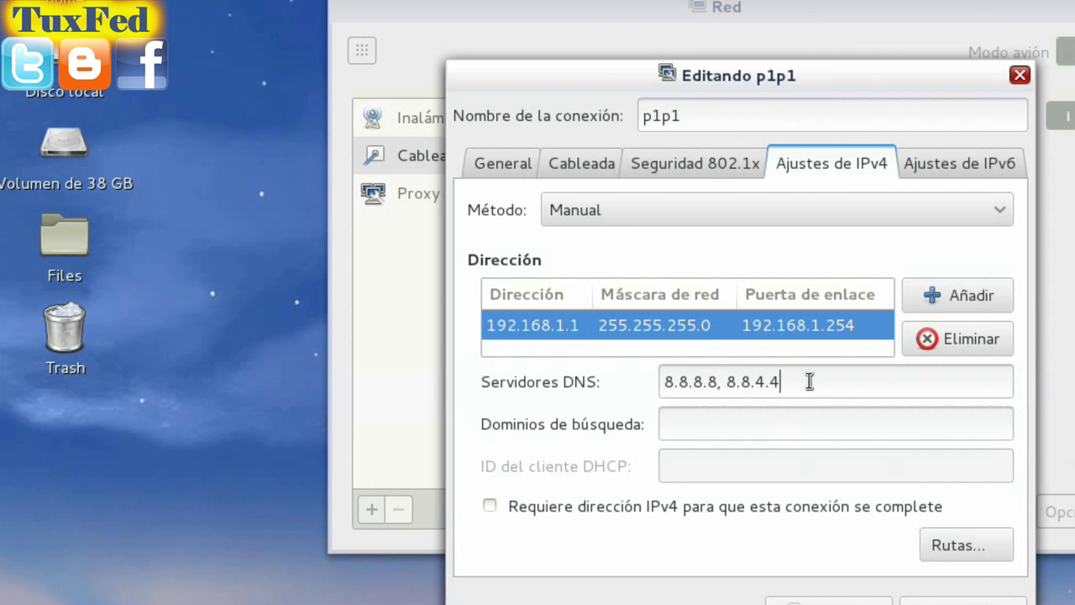
drag(809, 380, 661, 378)
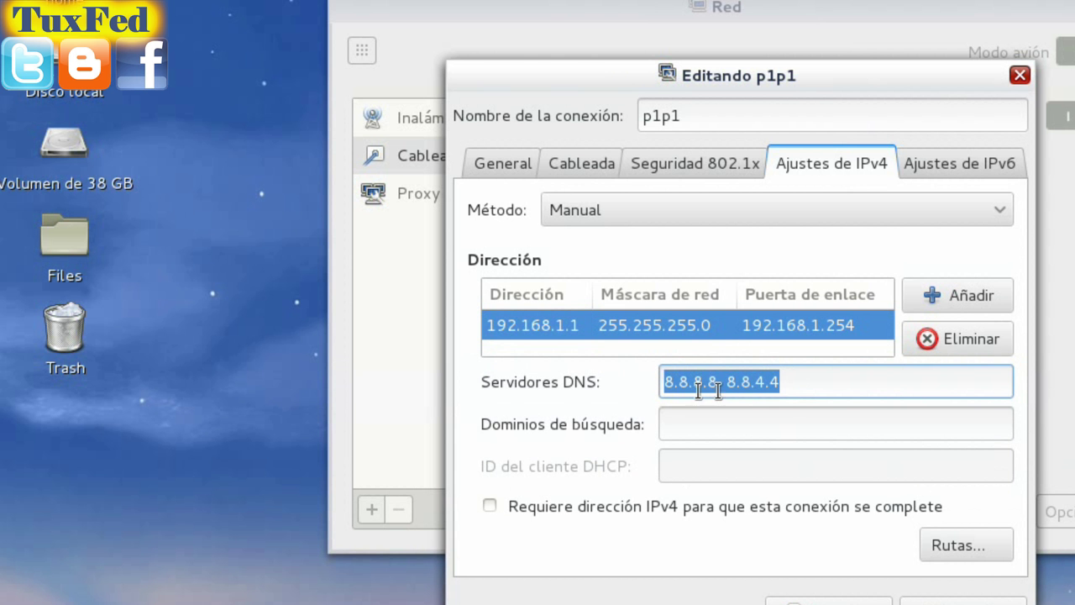
click(796, 390)
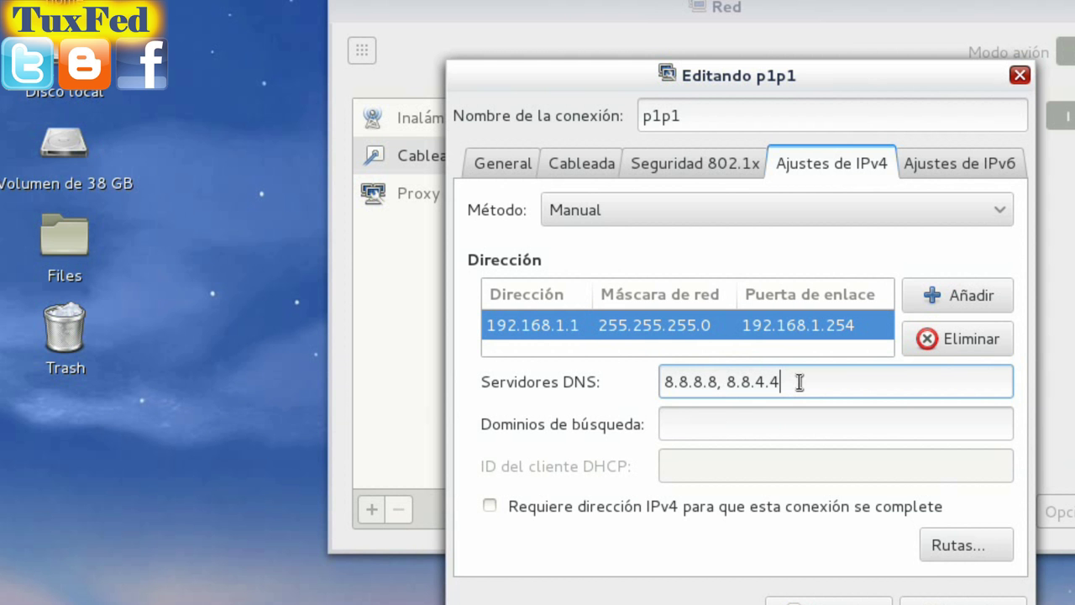
drag(781, 382, 653, 370)
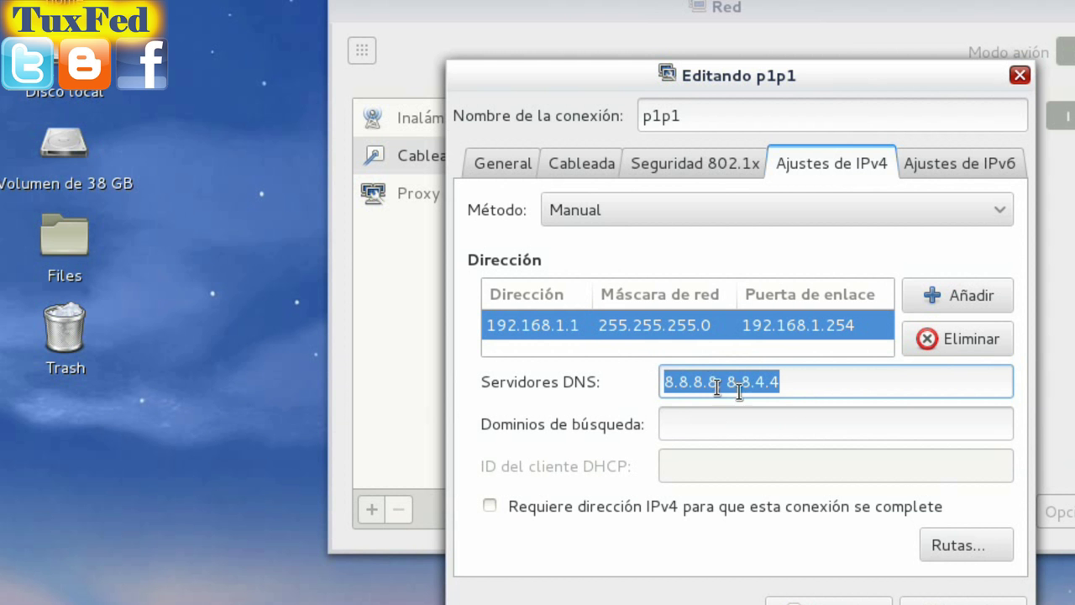
double_click(785, 386)
drag(784, 386, 646, 379)
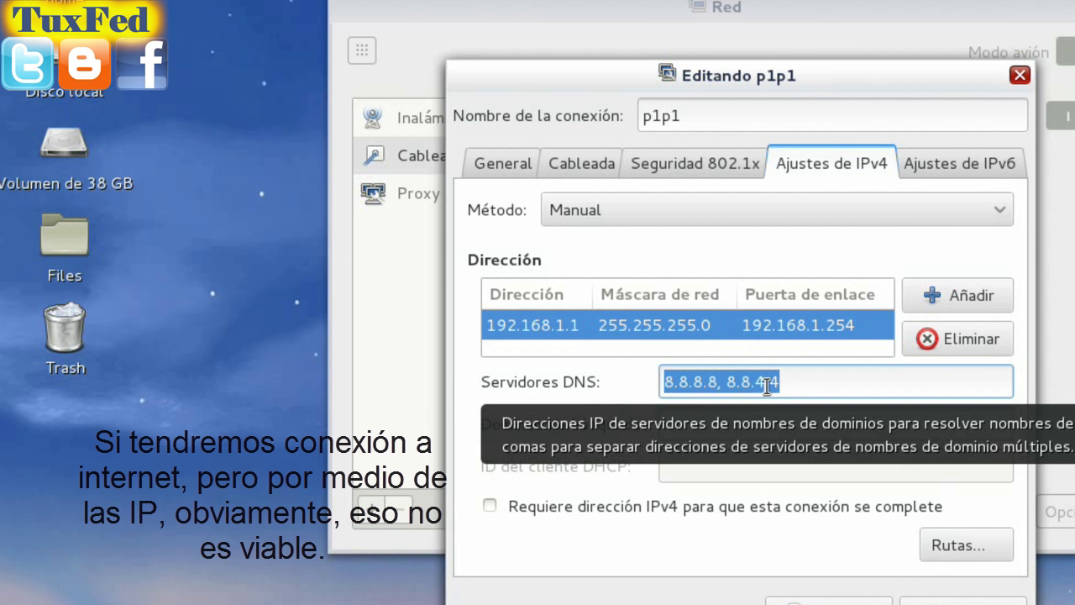
click(803, 382)
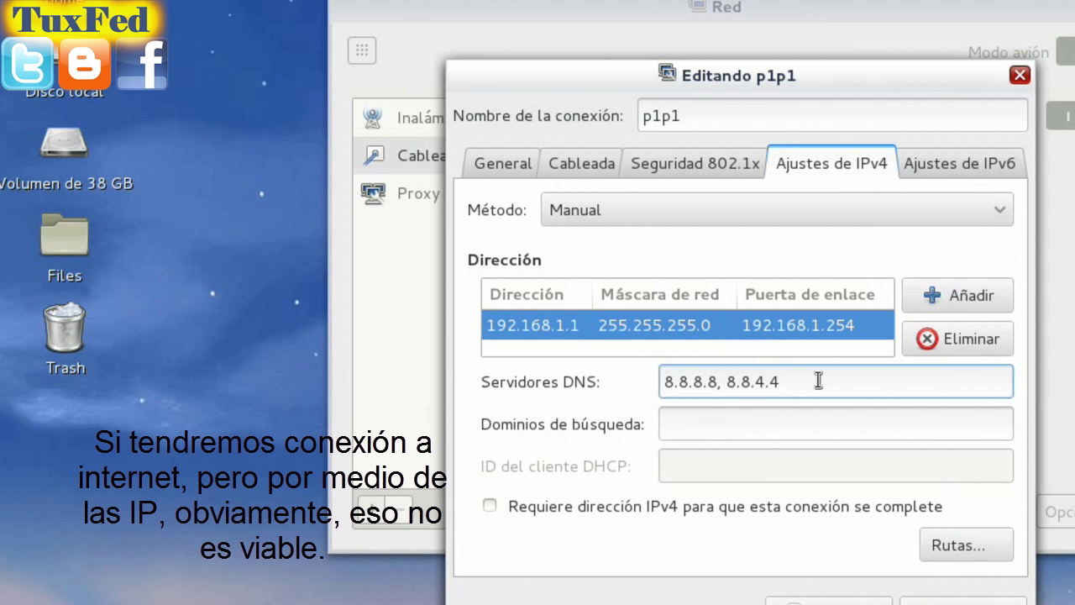
drag(819, 381, 653, 379)
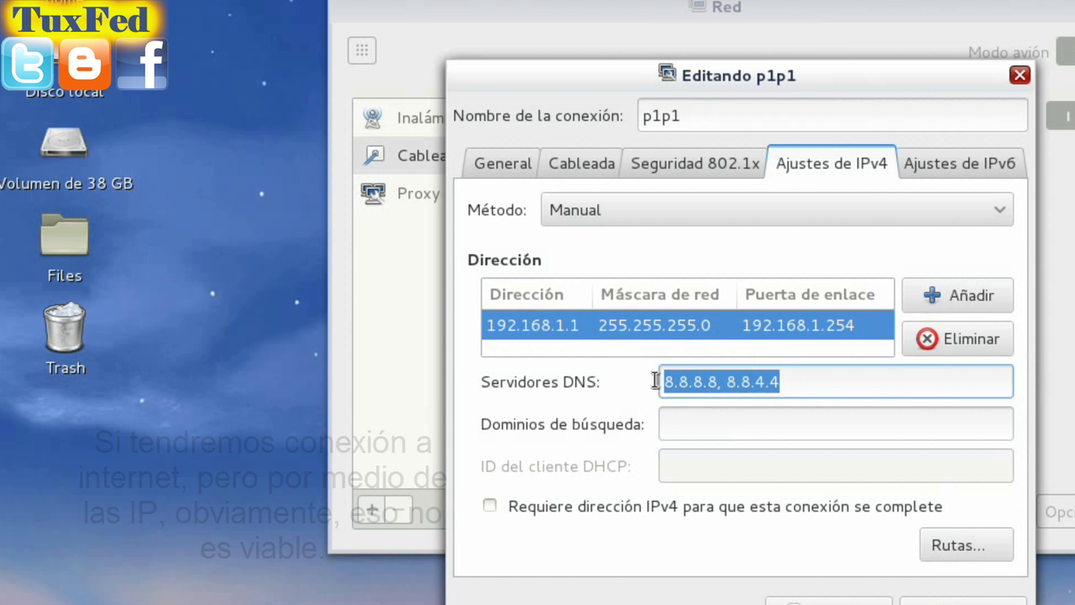
click(882, 380)
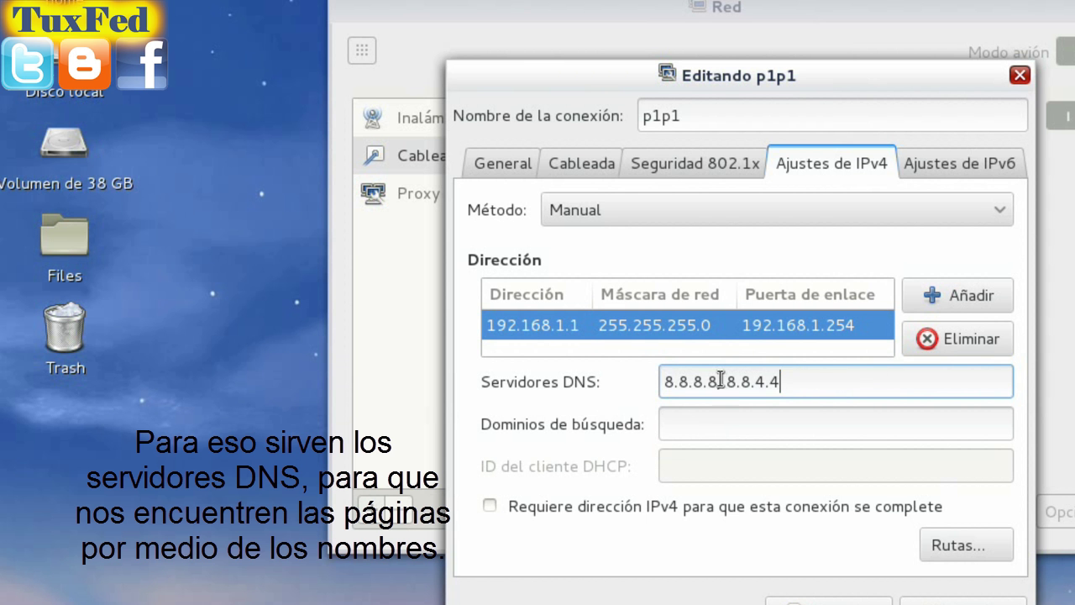
drag(720, 381, 651, 374)
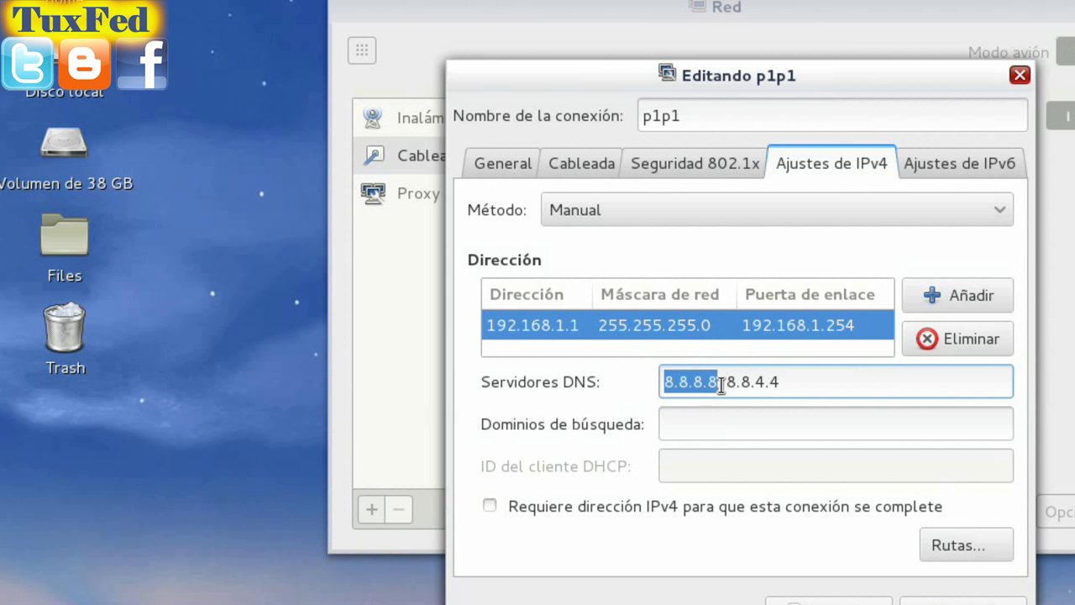
drag(722, 382, 801, 383)
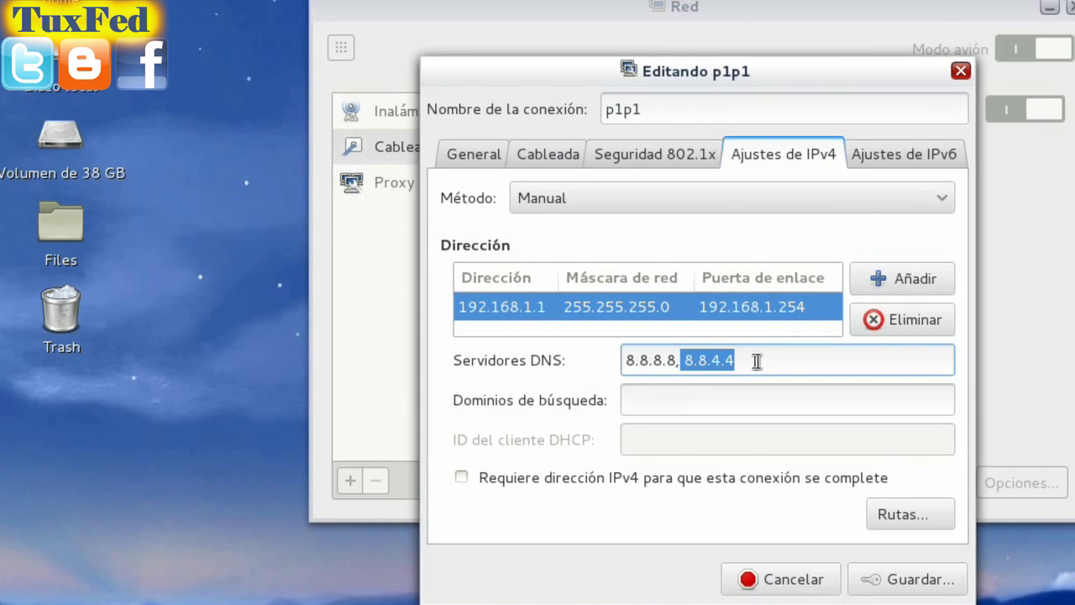
click(757, 361)
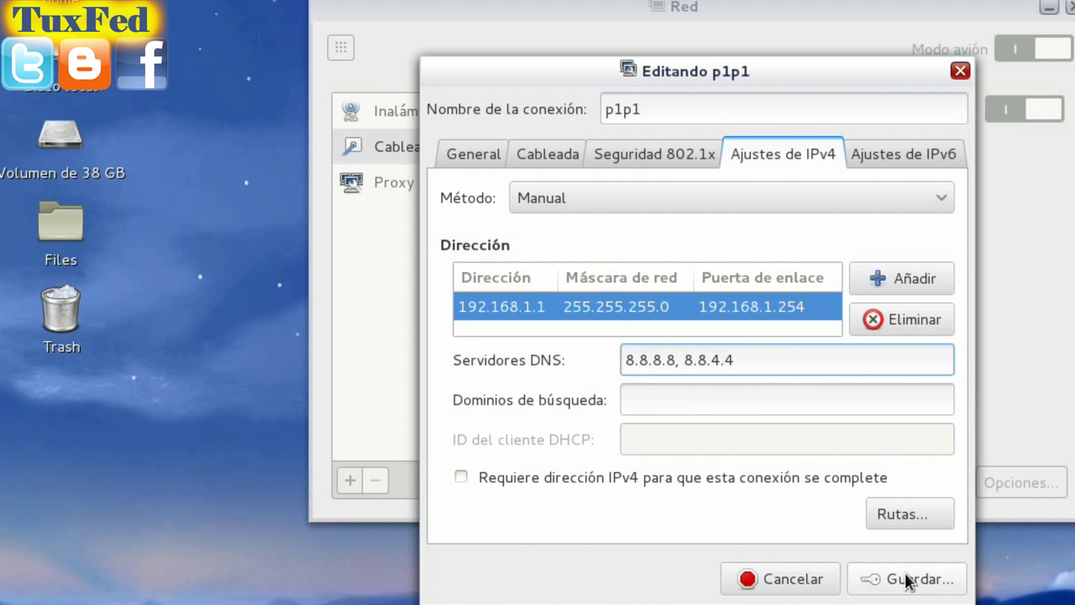
- Save the p1p1 connection settings and apply them by turning the wired connection off and on again
click(906, 578)
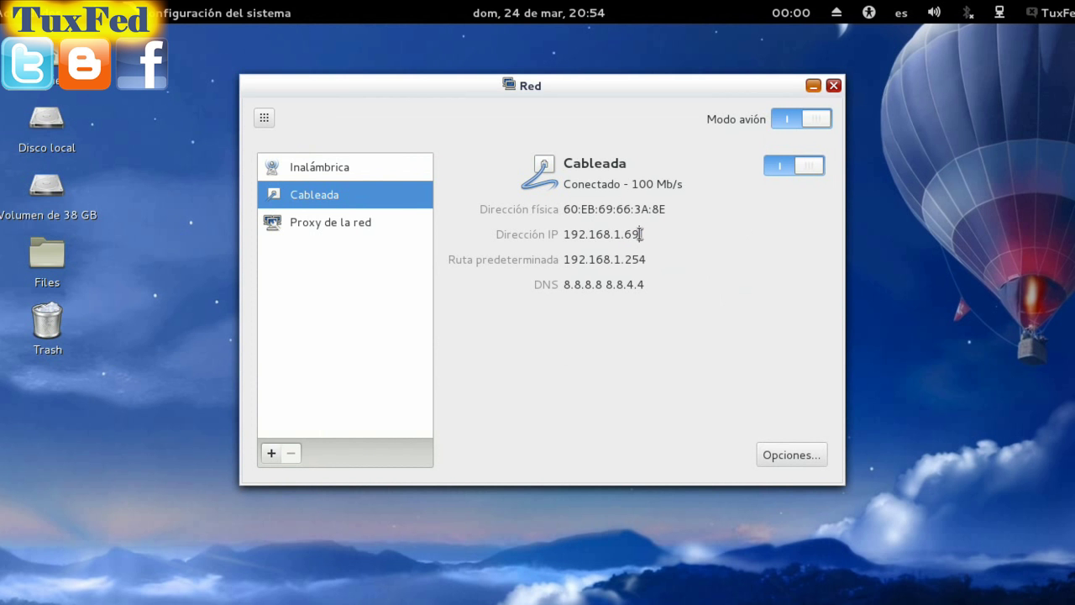
drag(641, 235, 621, 235)
click(1000, 12)
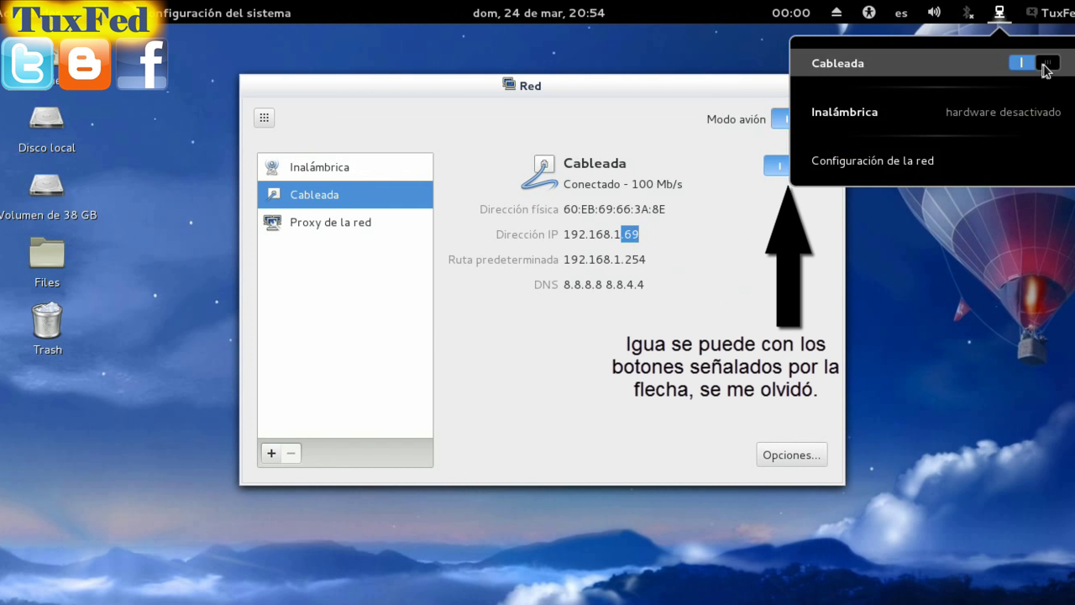
click(1042, 64)
click(1000, 13)
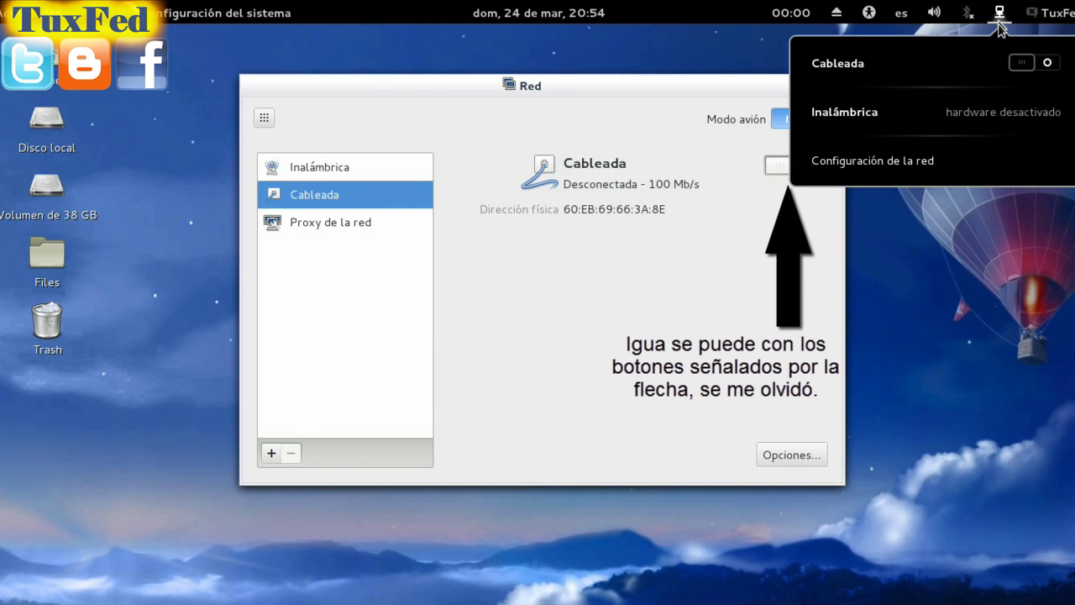
click(1017, 61)
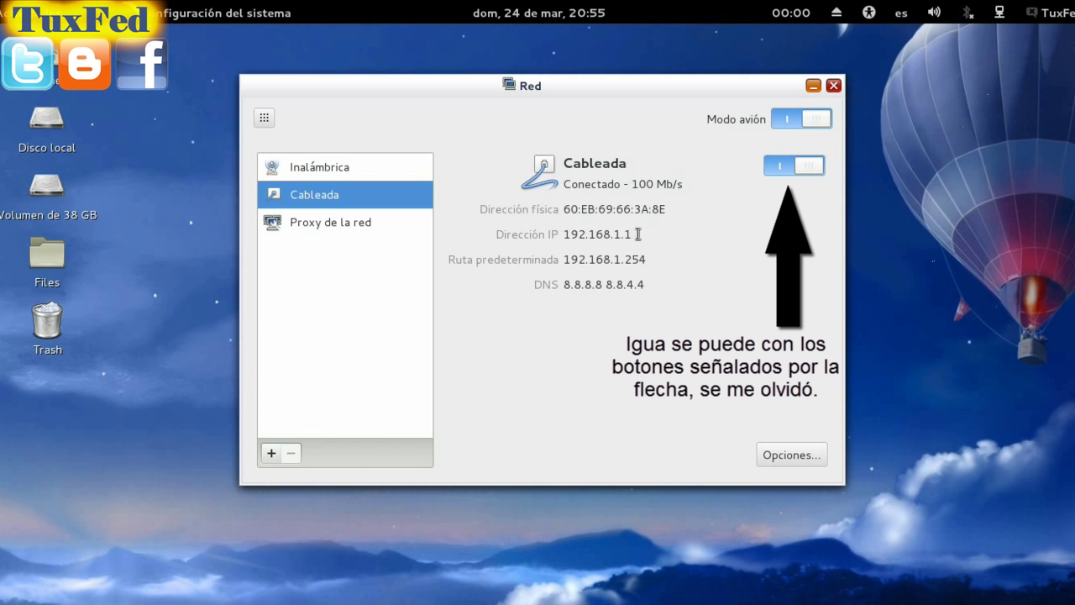
drag(634, 234, 626, 234)
click(999, 13)
click(999, 13)
click(1001, 15)
click(1000, 15)
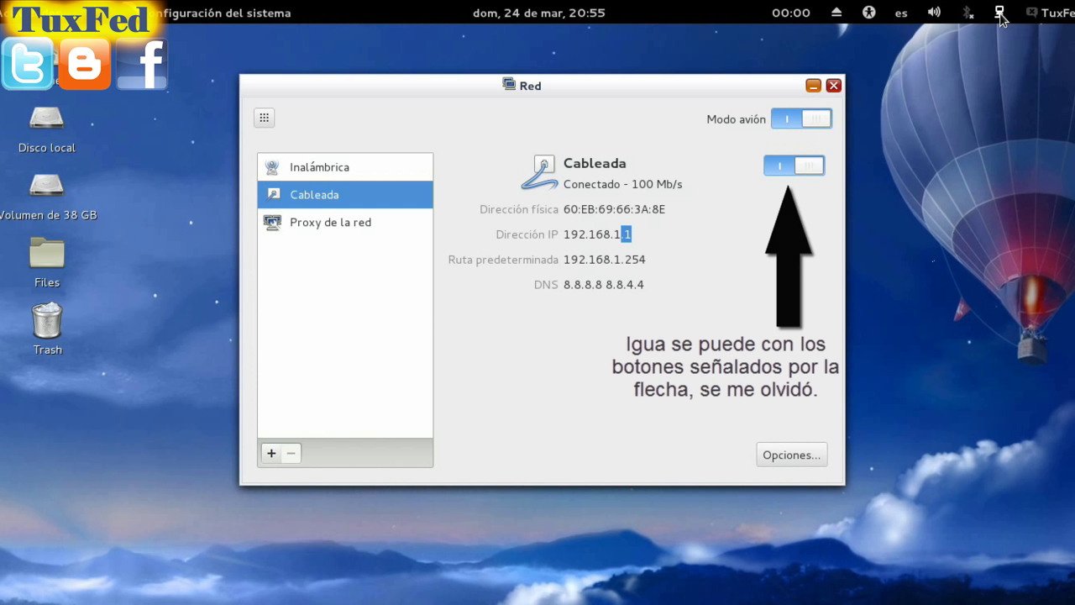